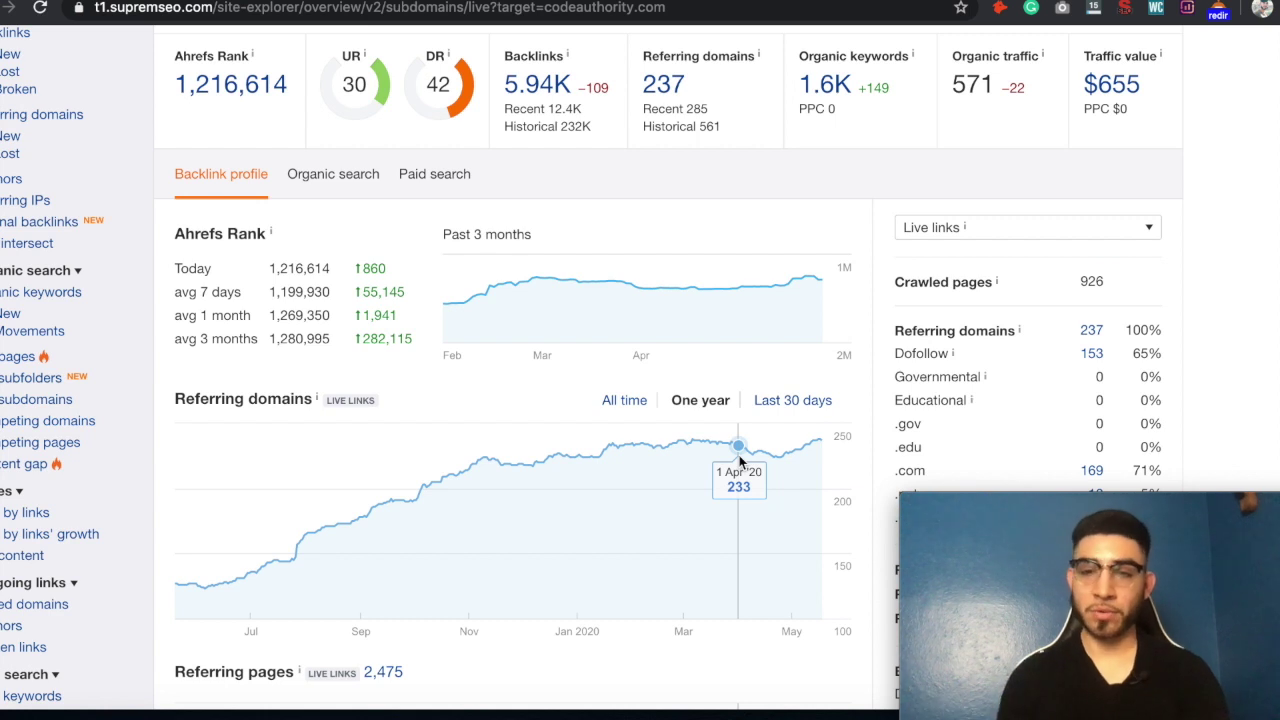
scroll(739, 460, "up", 2)
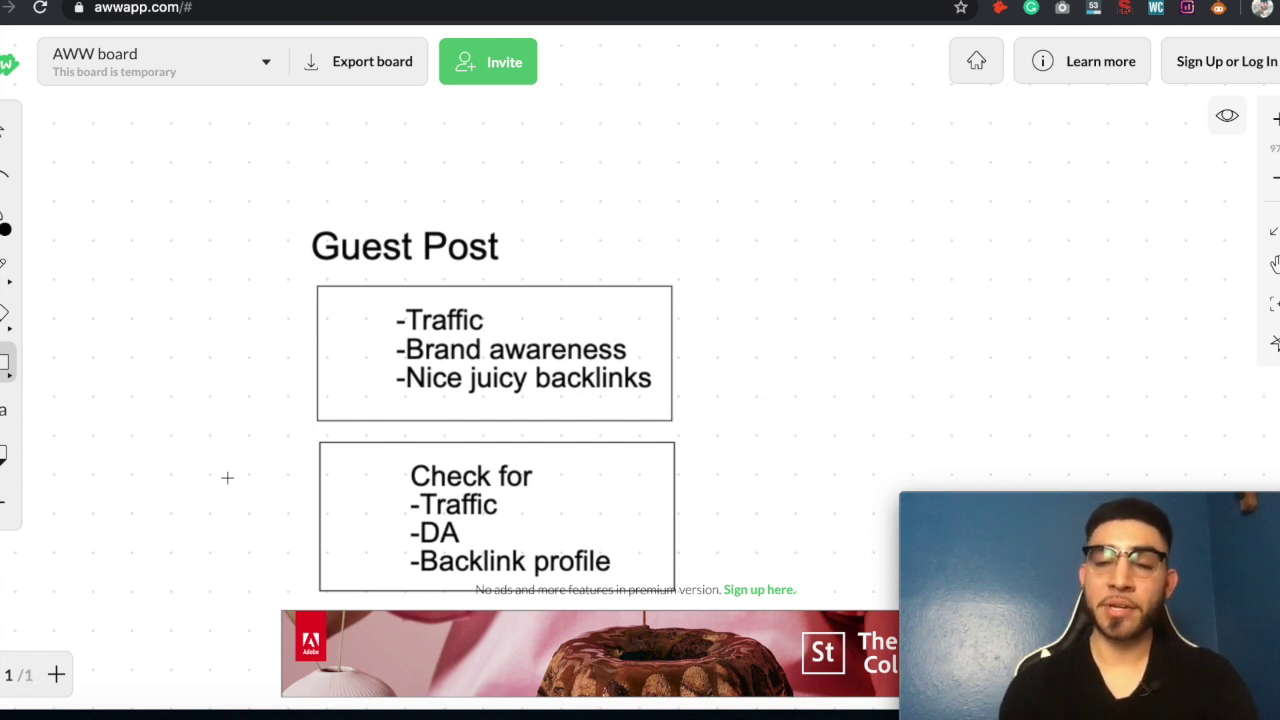
Look up the awwapp.com contact e-mails with the Hunter extension, review the list, and close it
left_click(1001, 10)
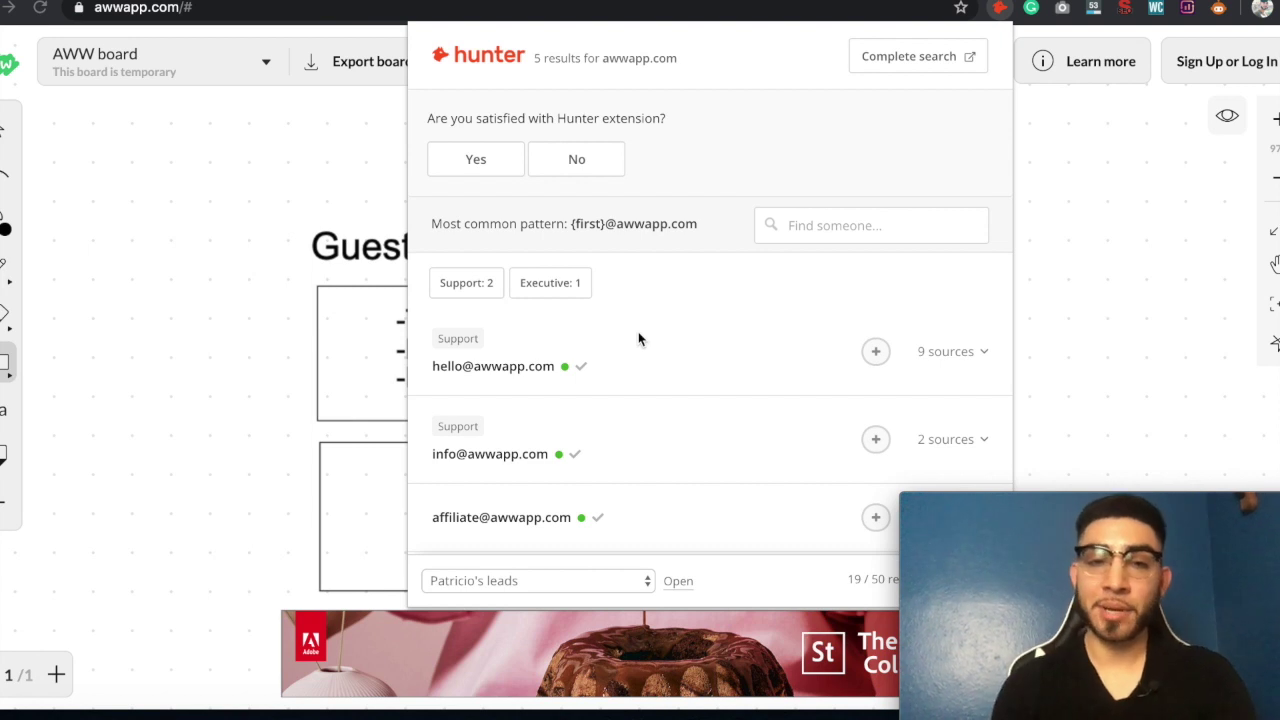
scroll(640, 339, "down", 4)
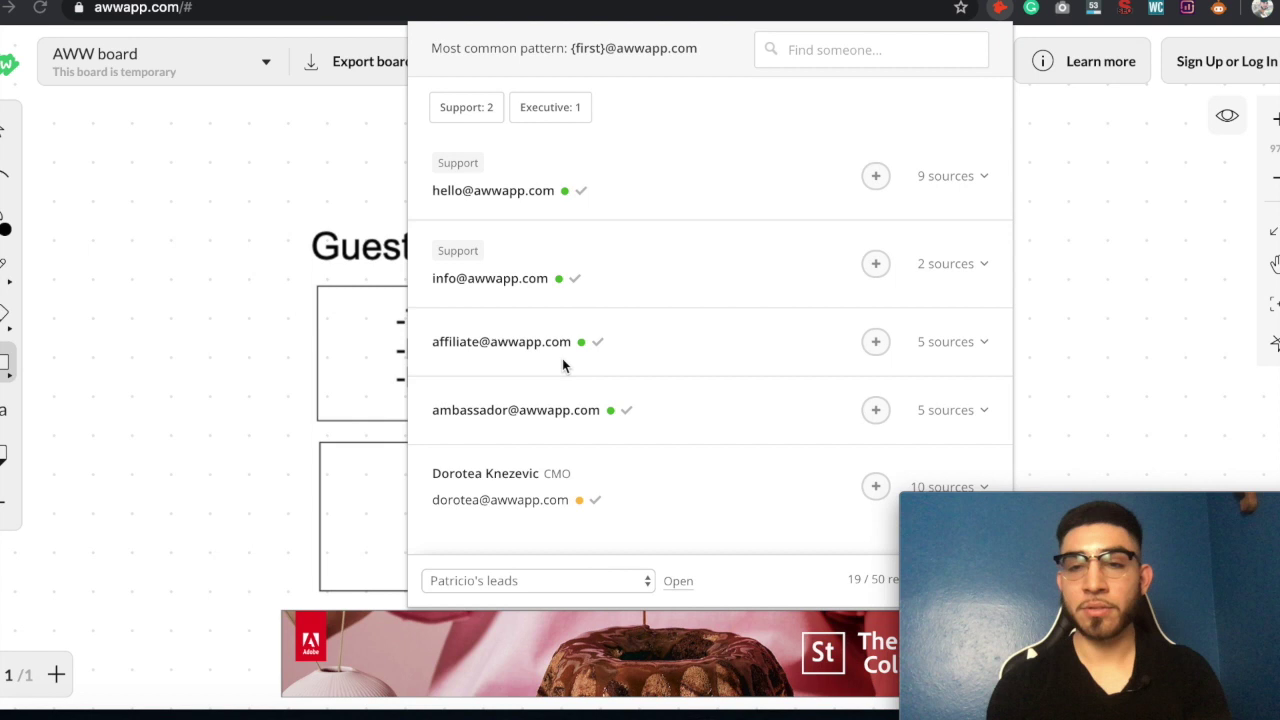
left_click(1000, 8)
Search Google for "hunter io" in a new tab and open the Hunter extension's Chrome Web Store page
key("ctrl+t")
type("hunter io")
key("Return")
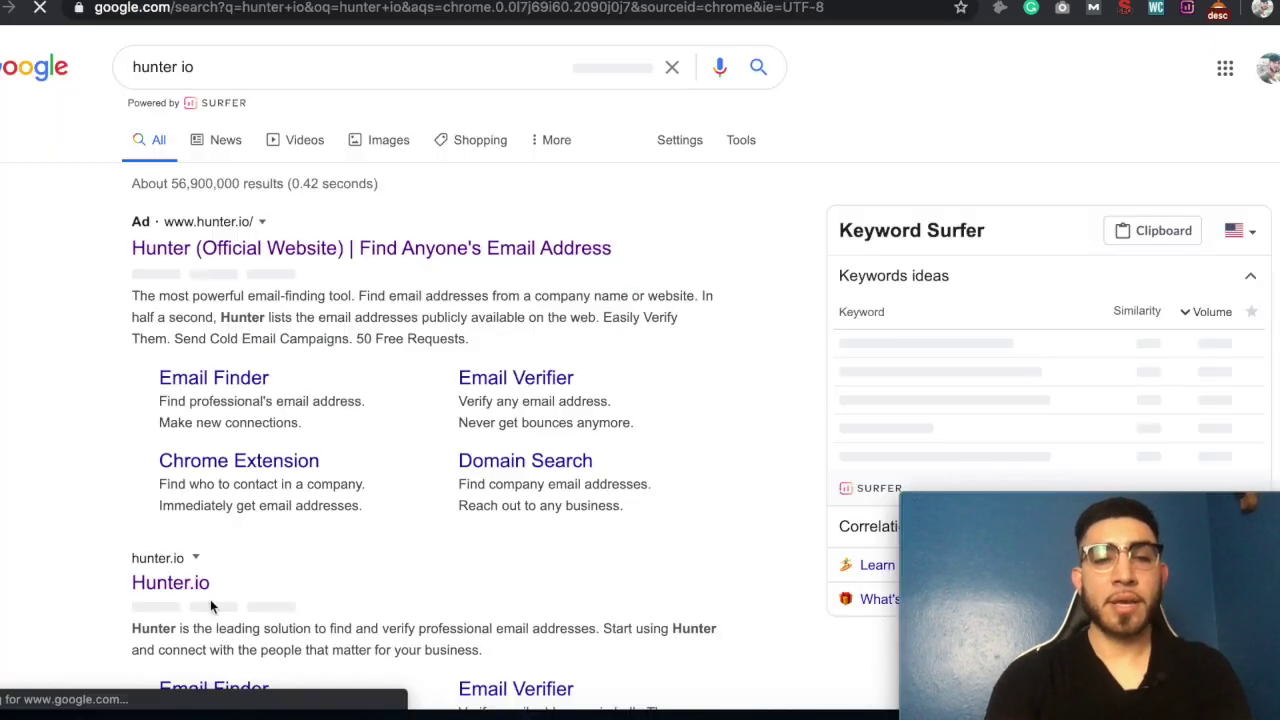
scroll(215, 615, "down", 5)
scroll(221, 629, "down", 2)
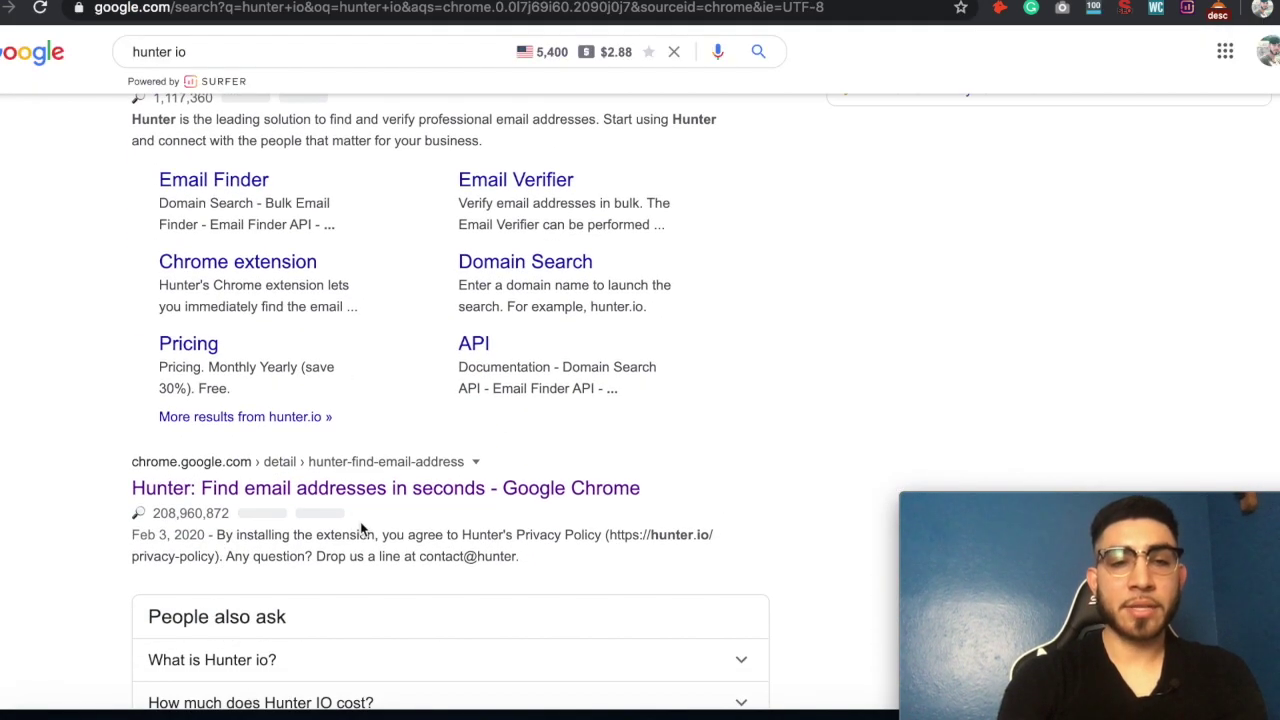
left_click(372, 492)
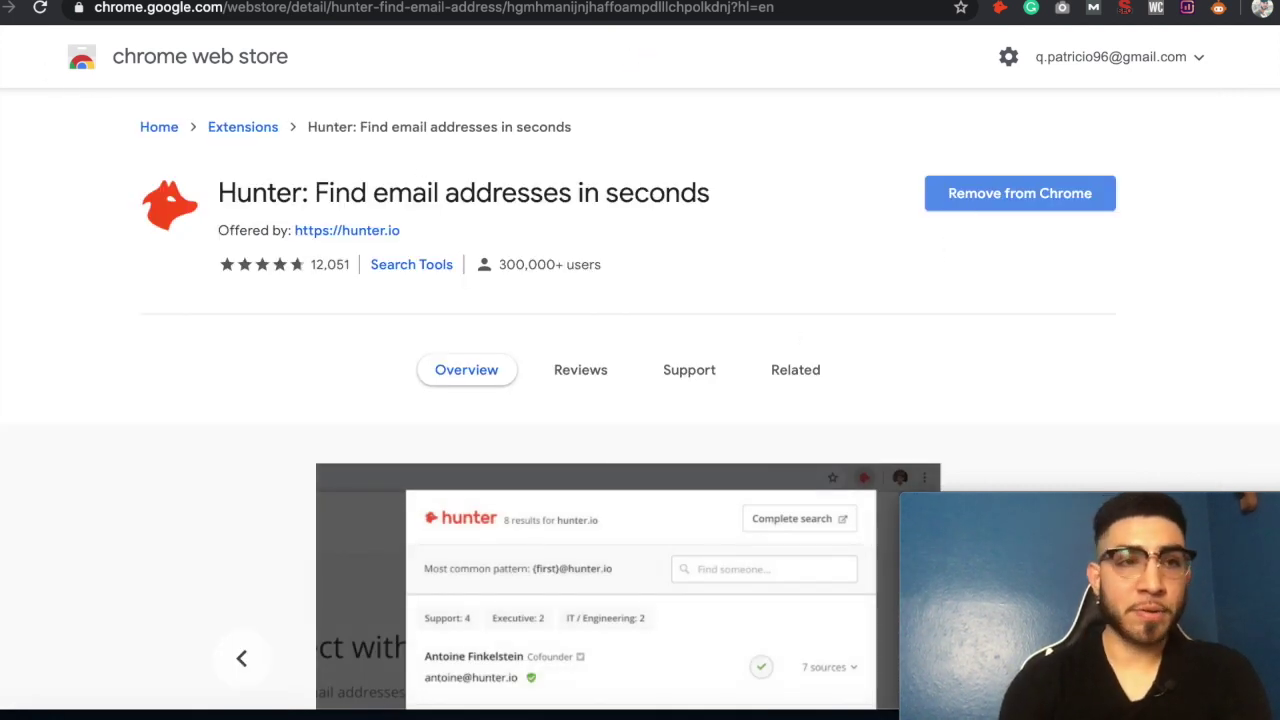
Return to Google, search for "moz bar chrome", and open the MozBar extension's Chrome Web Store page
left_click(8, 7)
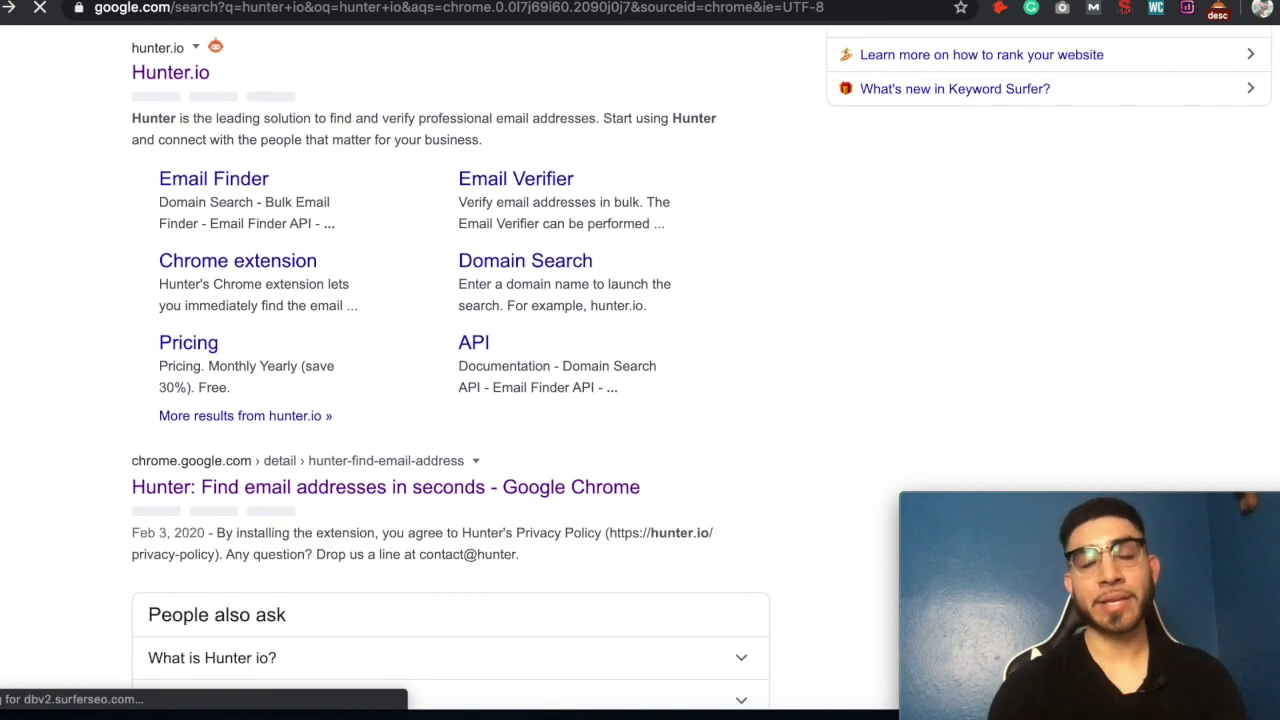
scroll(302, 130, "up", 5)
triple_click(329, 70)
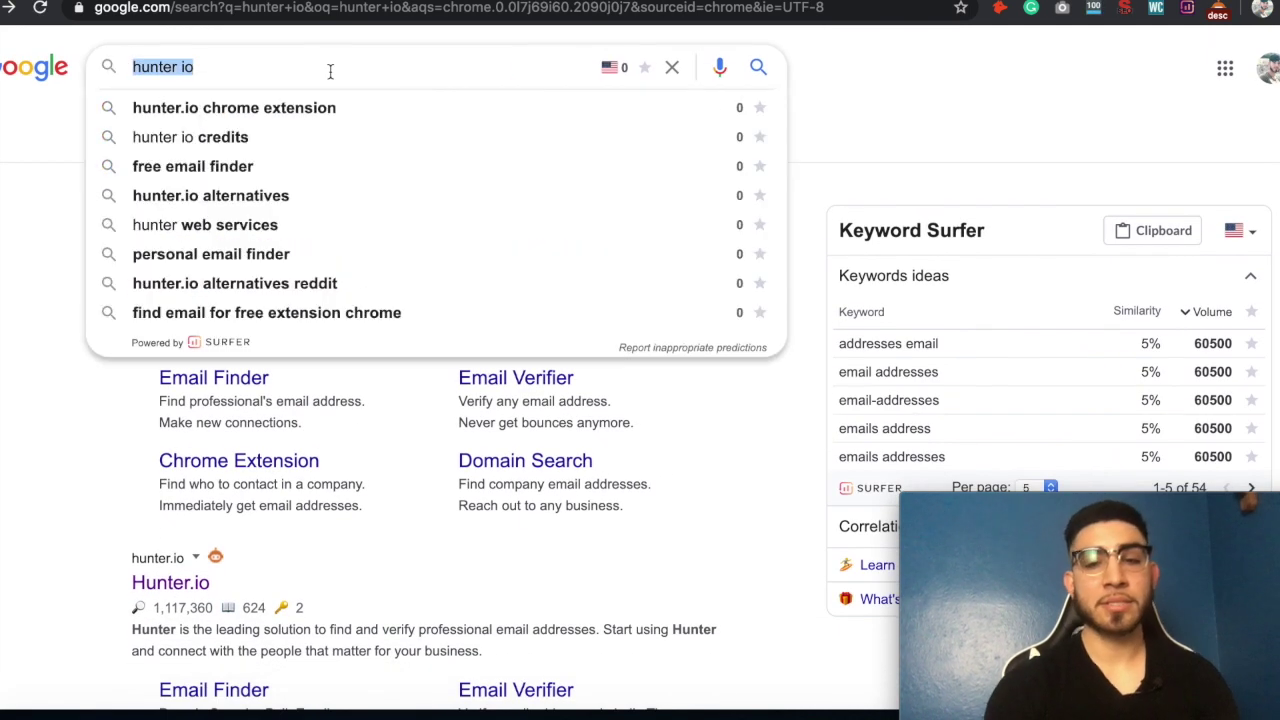
type("moz bar")
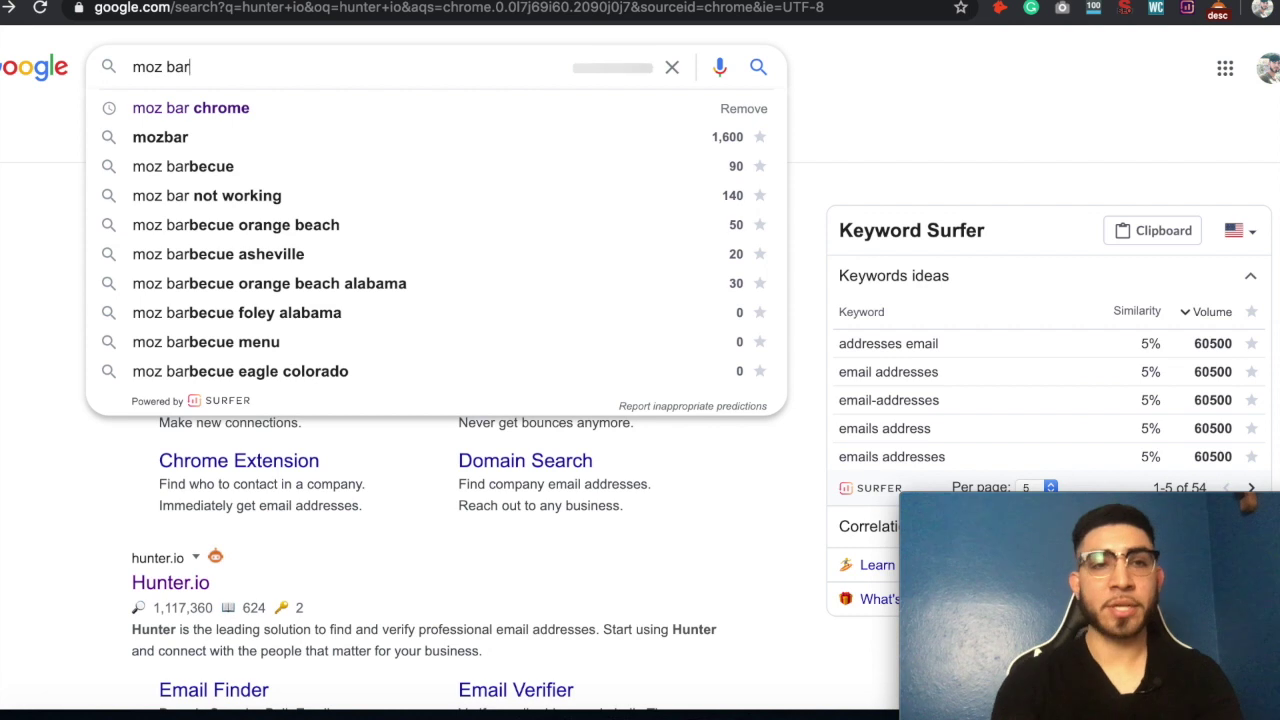
key("Down")
key("Return")
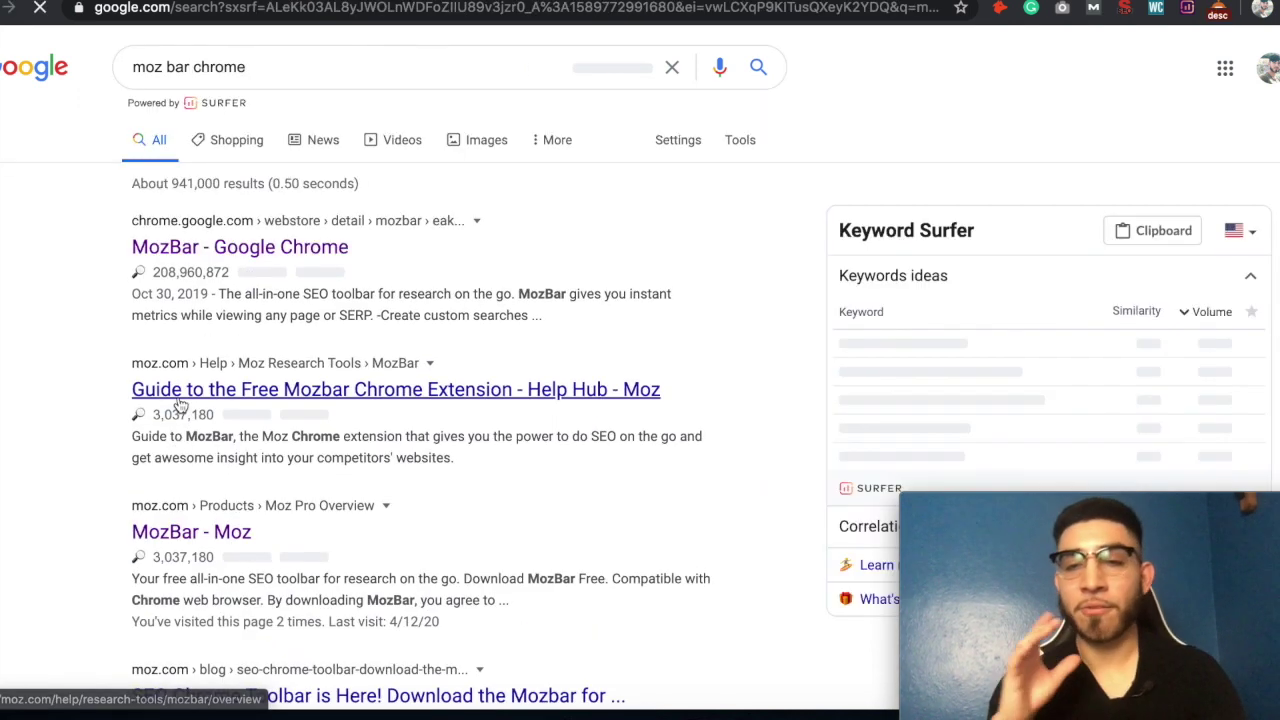
scroll(180, 400, "down", 1)
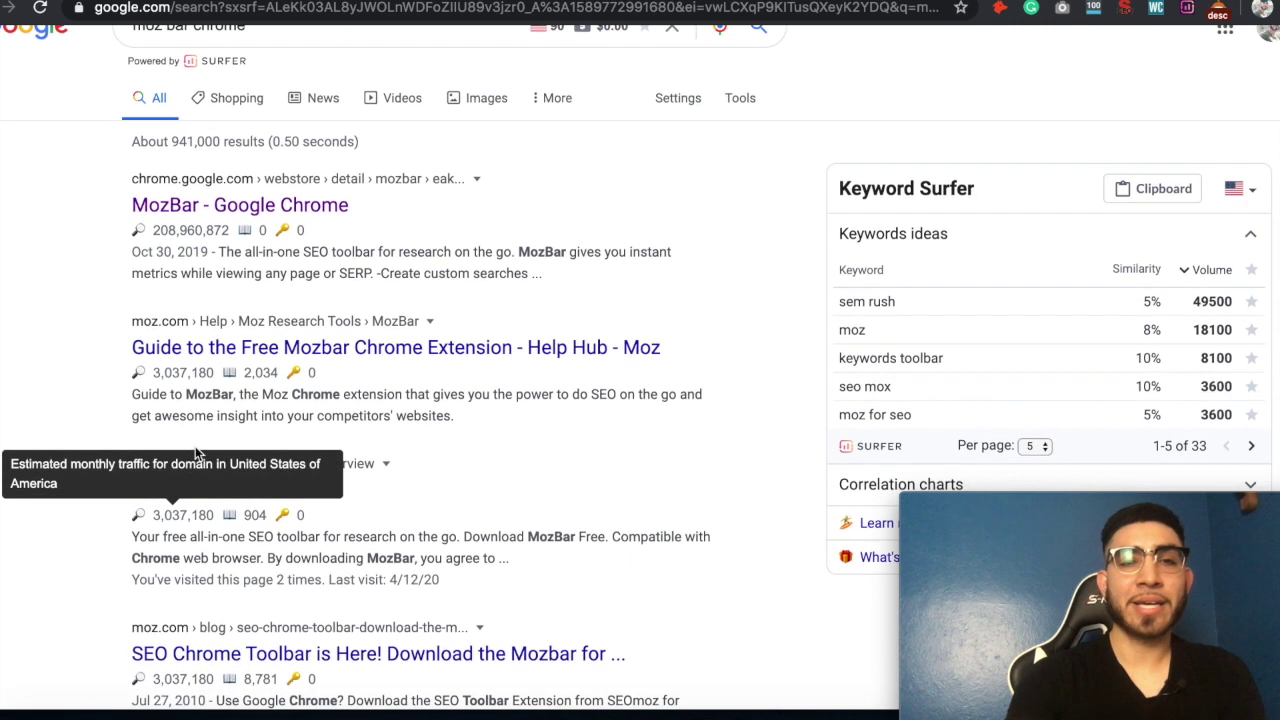
left_click(248, 206)
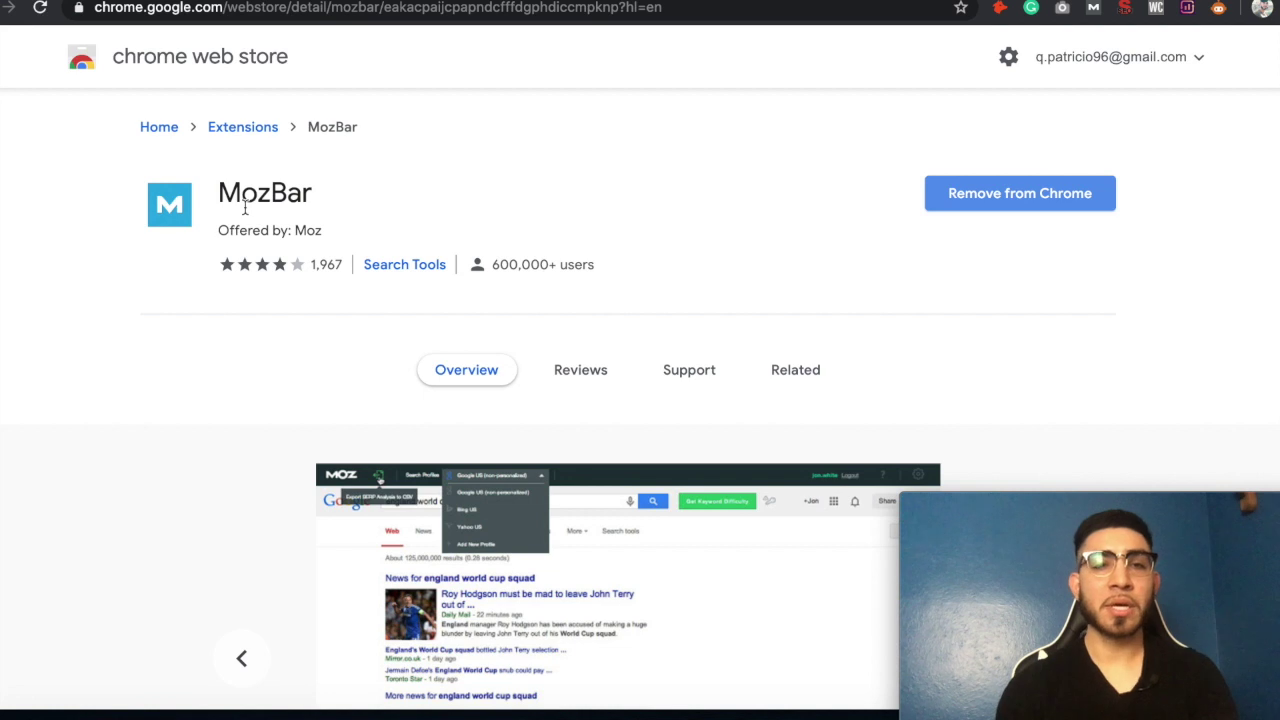
Return to the Google results and search for "email marketing" + write for us
left_click(122, 63)
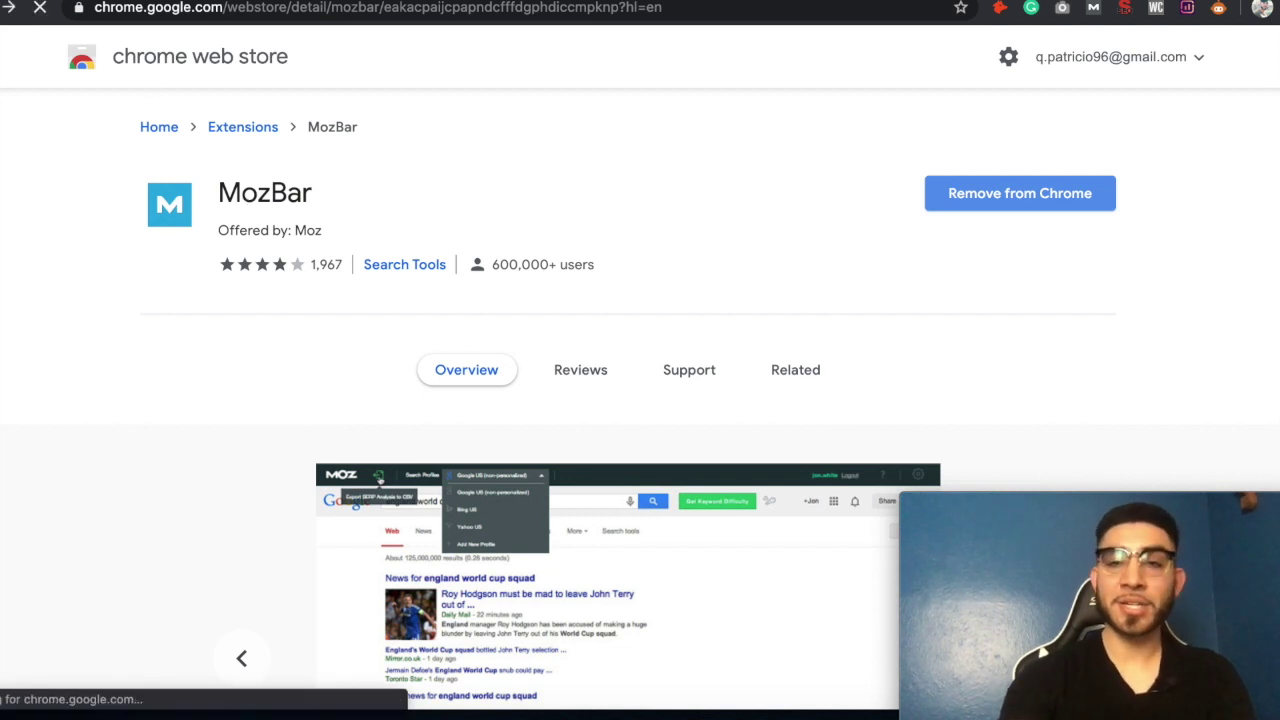
key("alt+Left")
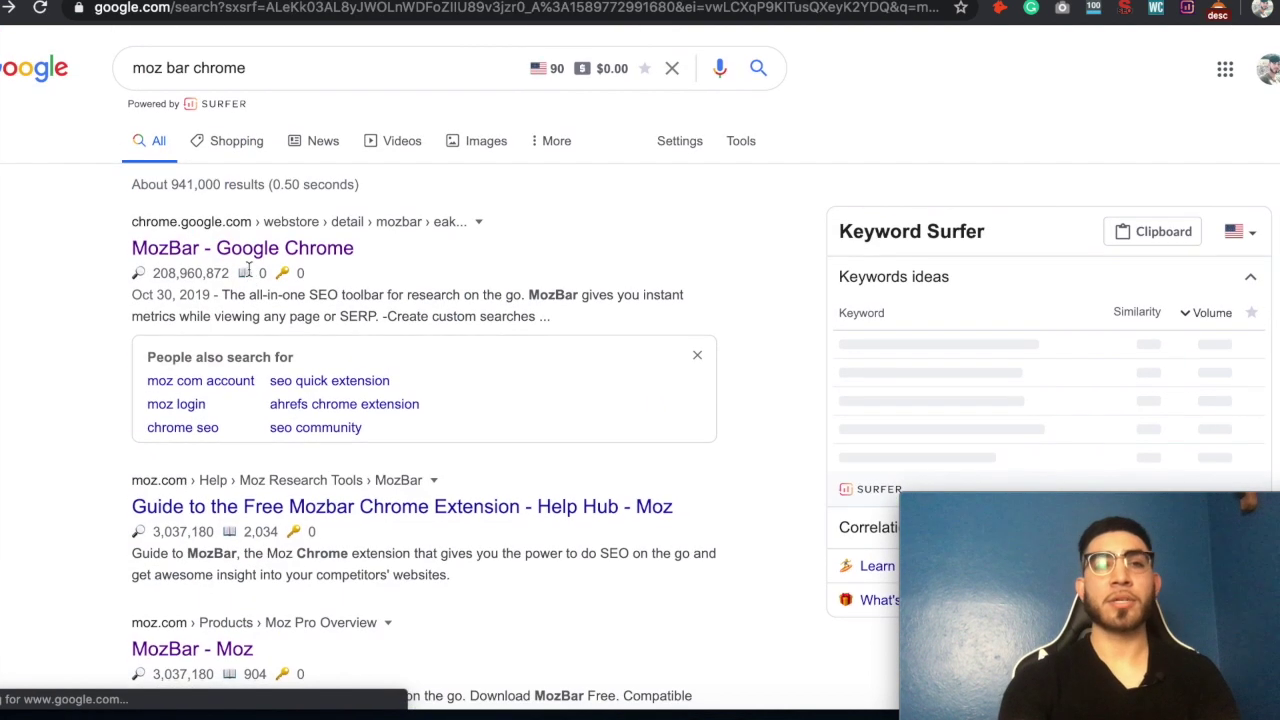
left_click(306, 67)
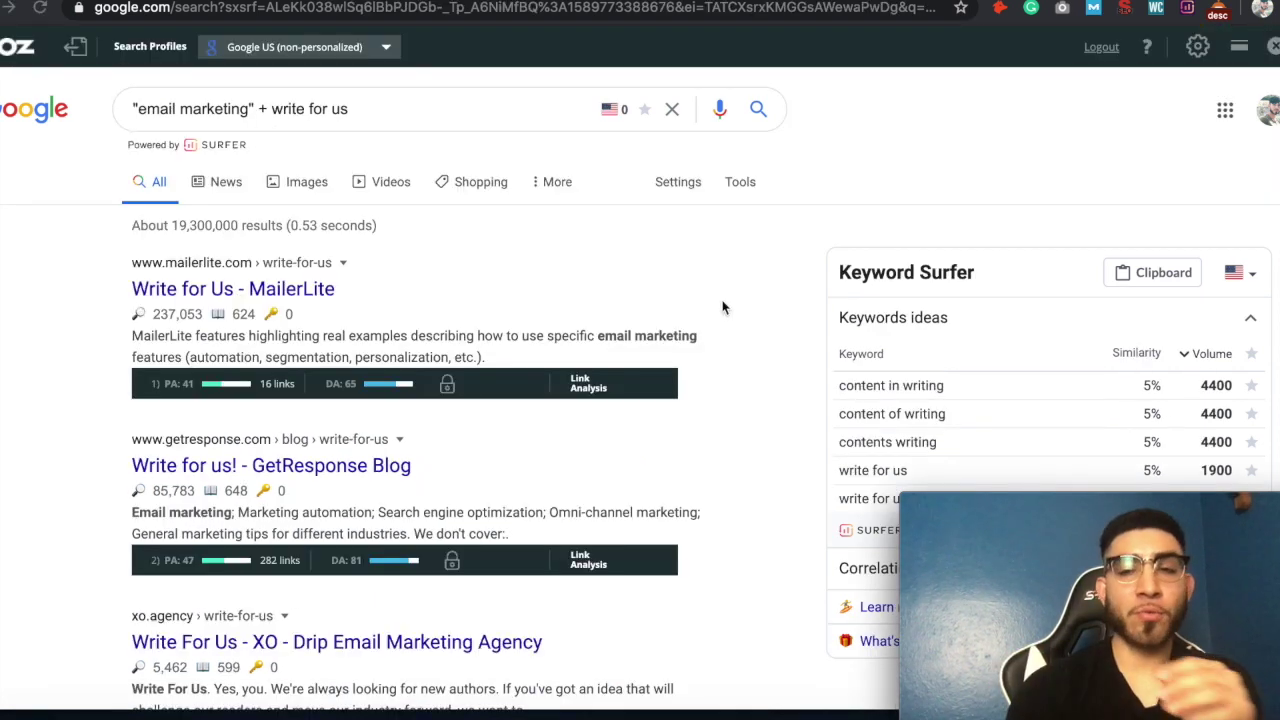
Highlight the quoted "email marketing" part of the search query, then dismiss the suggestions
left_click_drag(129, 106, 254, 108)
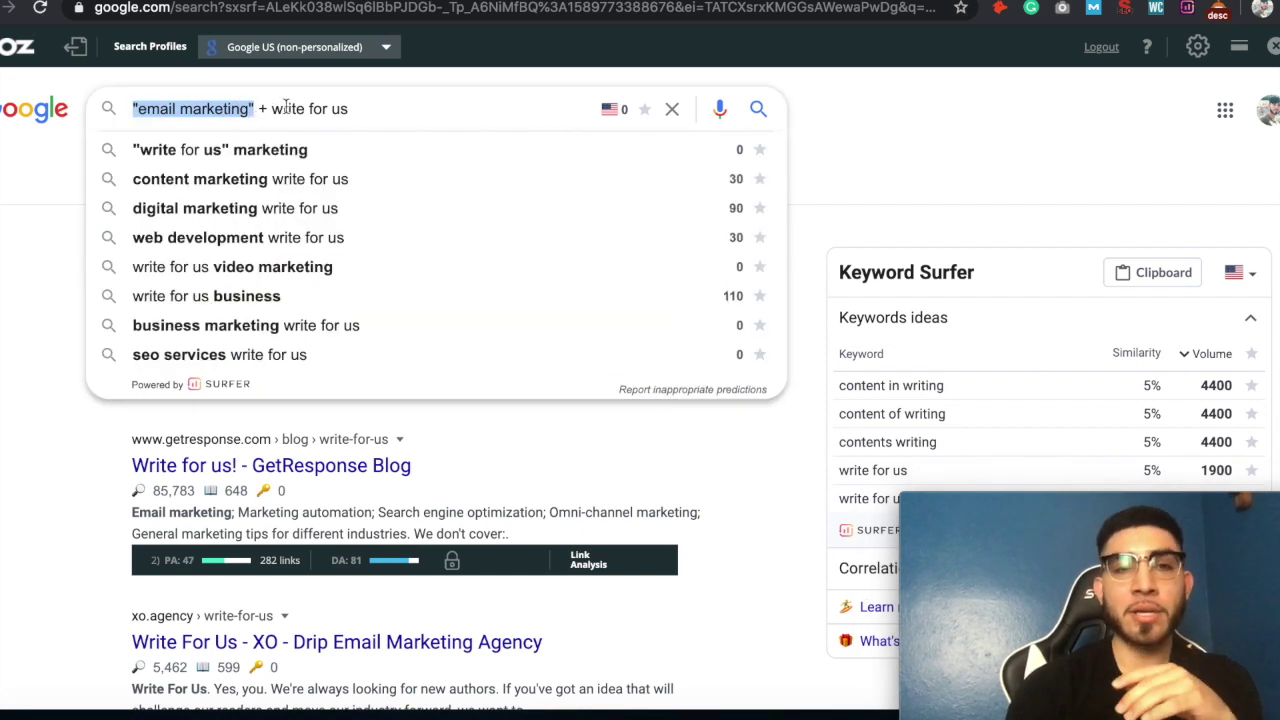
left_click(403, 108)
left_click(60, 270)
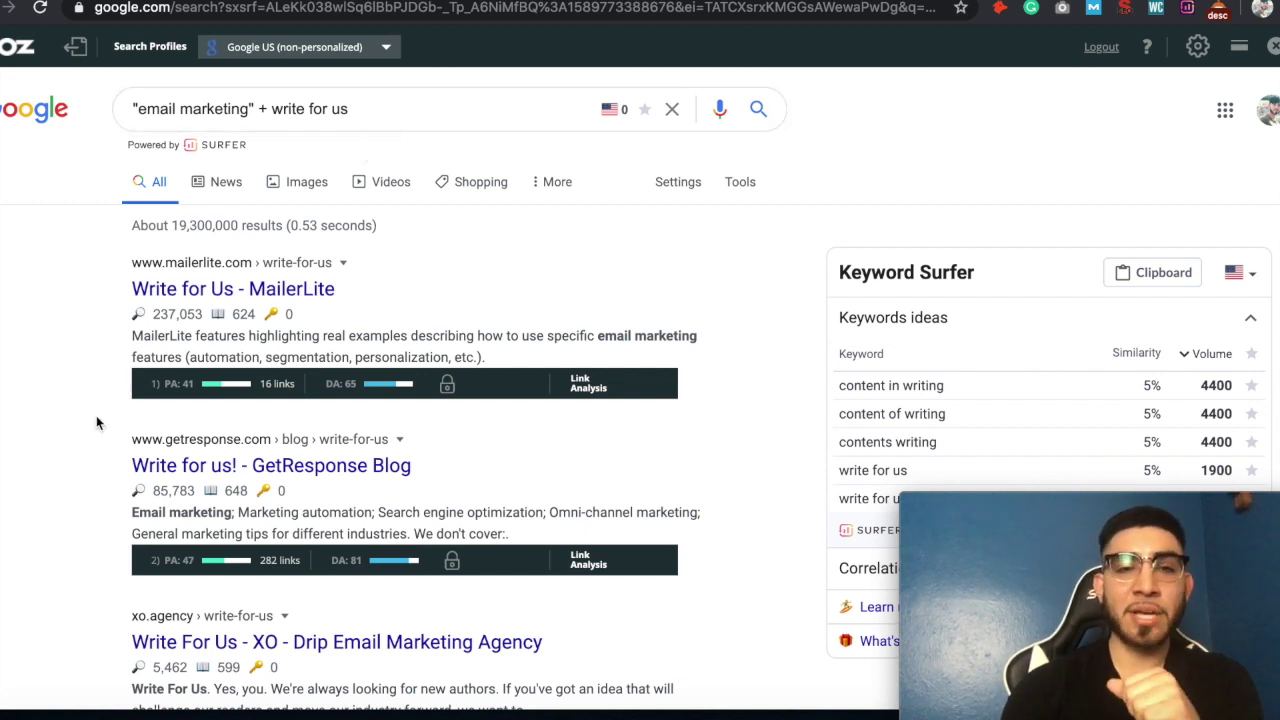
Examine the write-for-us search results, comparing each site's traffic and domain authority
scroll(100, 420, "down", 1)
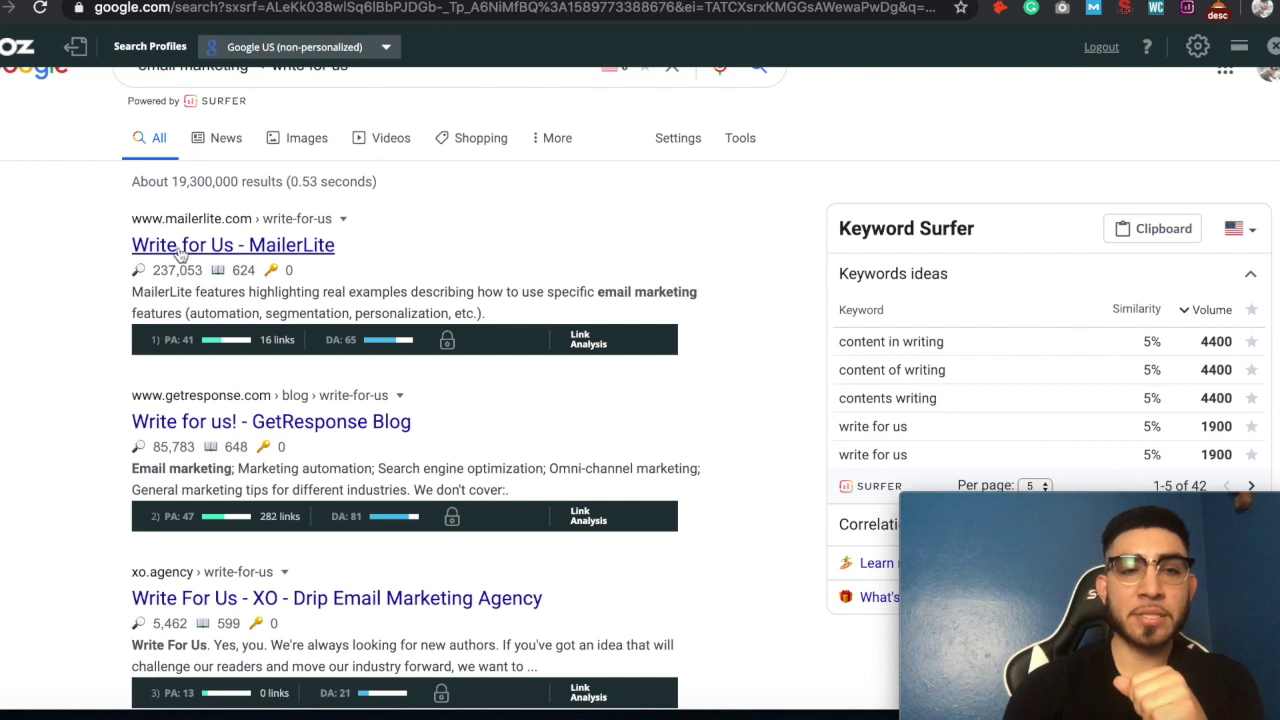
scroll(245, 400, "down", 3)
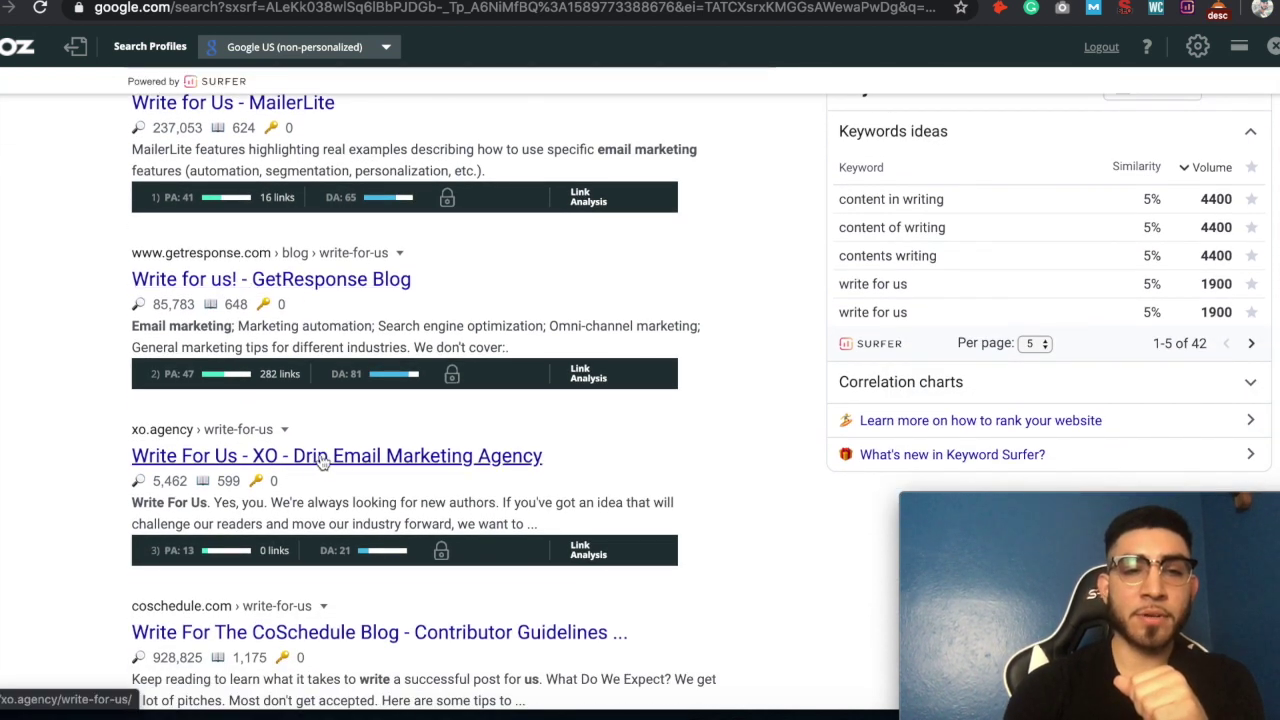
scroll(140, 500, "down", 2)
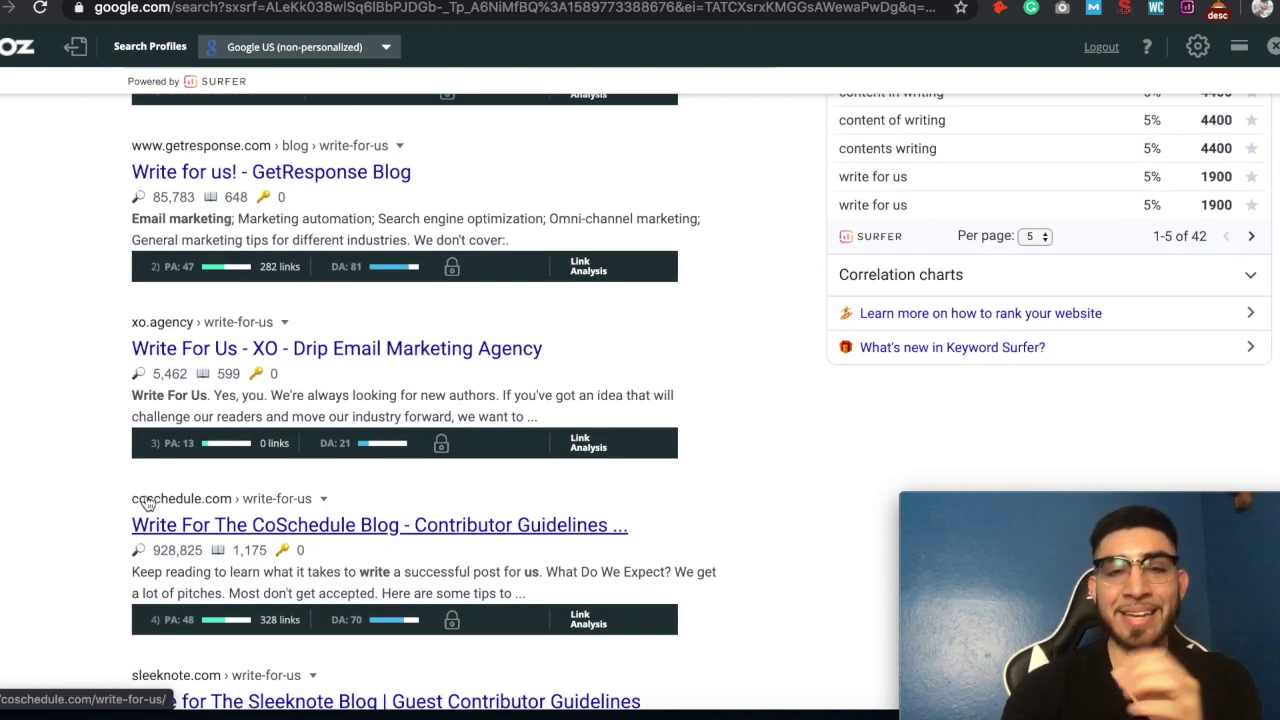
scroll(145, 500, "down", 3)
scroll(145, 500, "up", 1)
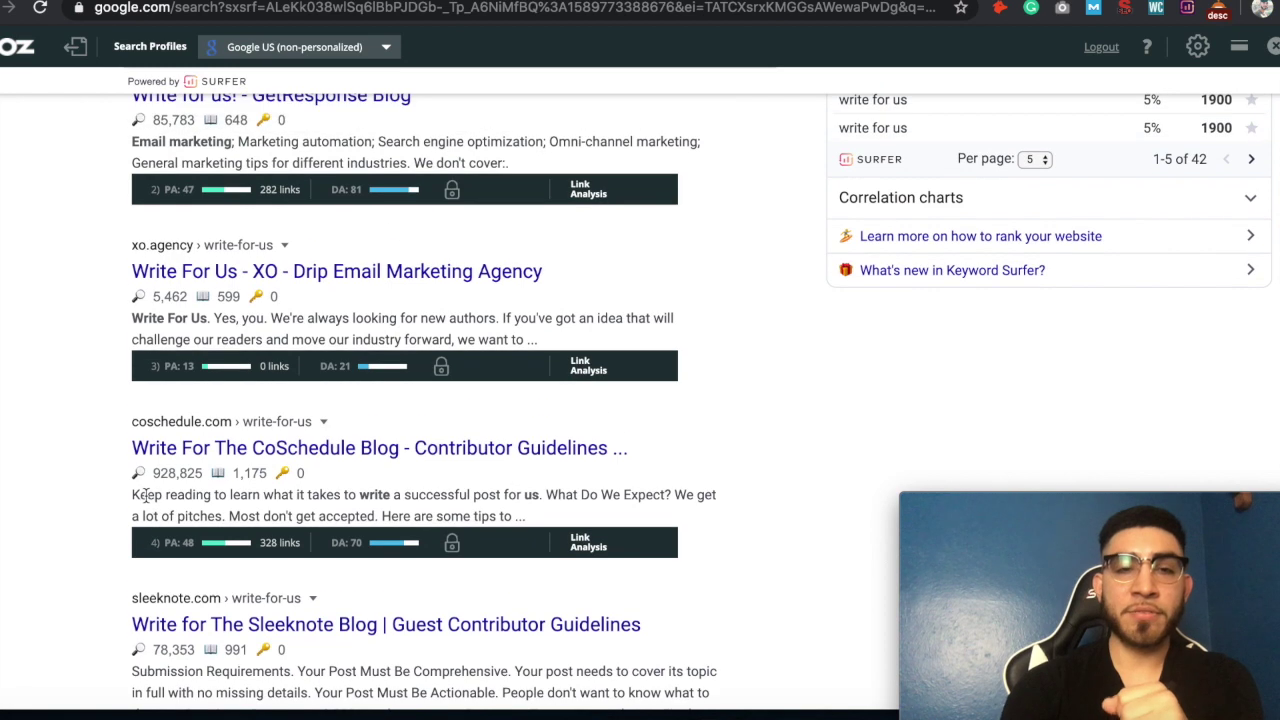
scroll(145, 500, "down", 4)
scroll(145, 495, "up", 2)
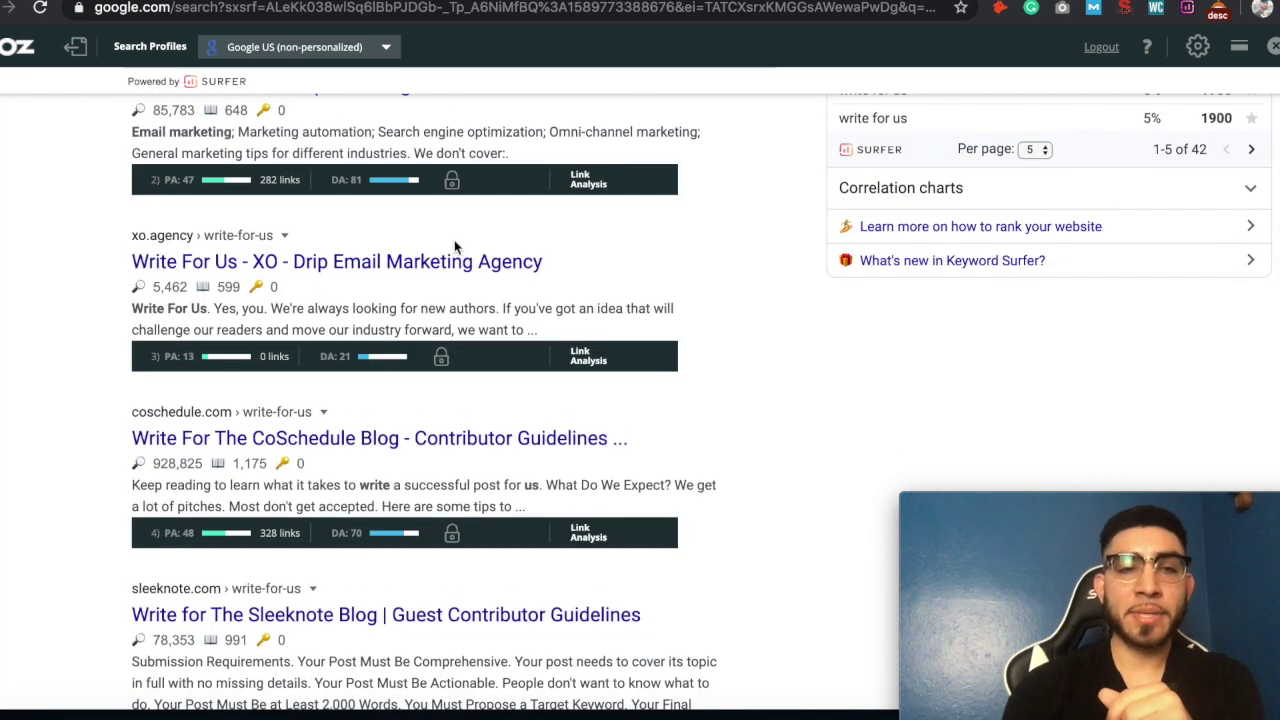
Open XO's Write For Us page and read its submission requirements down to the What we publish section
left_click(352, 265)
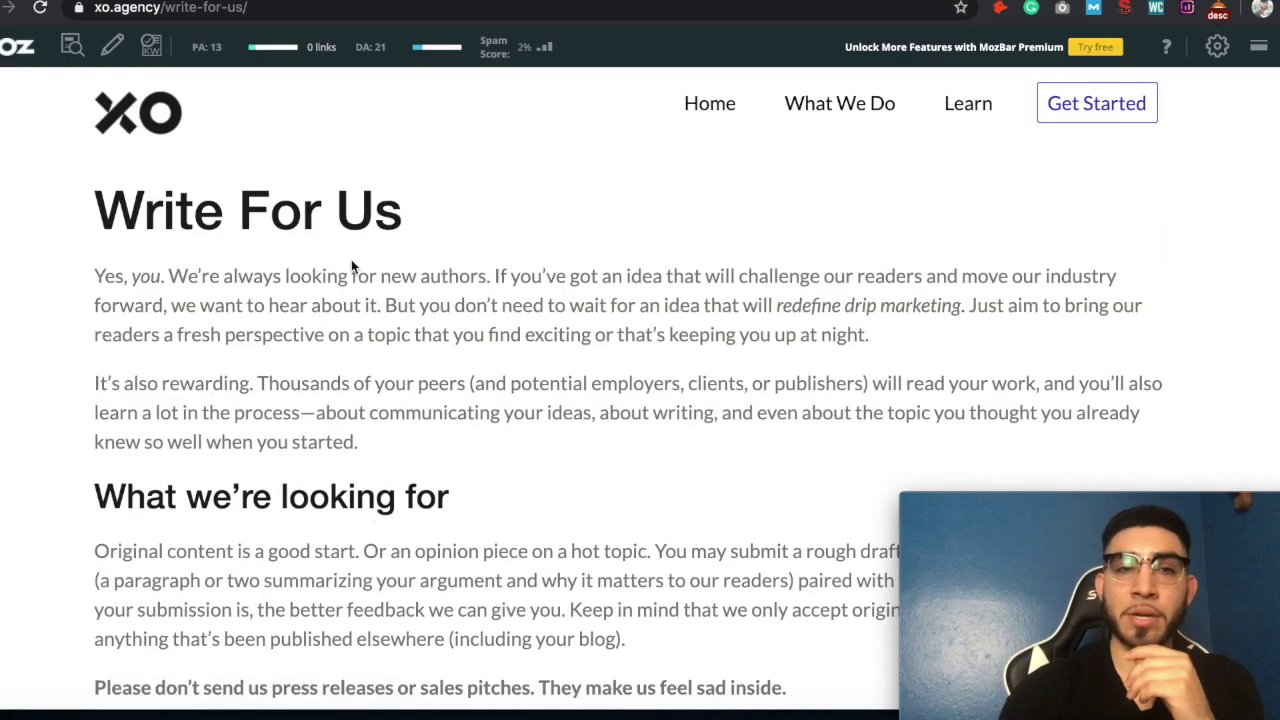
scroll(351, 259, "down", 4)
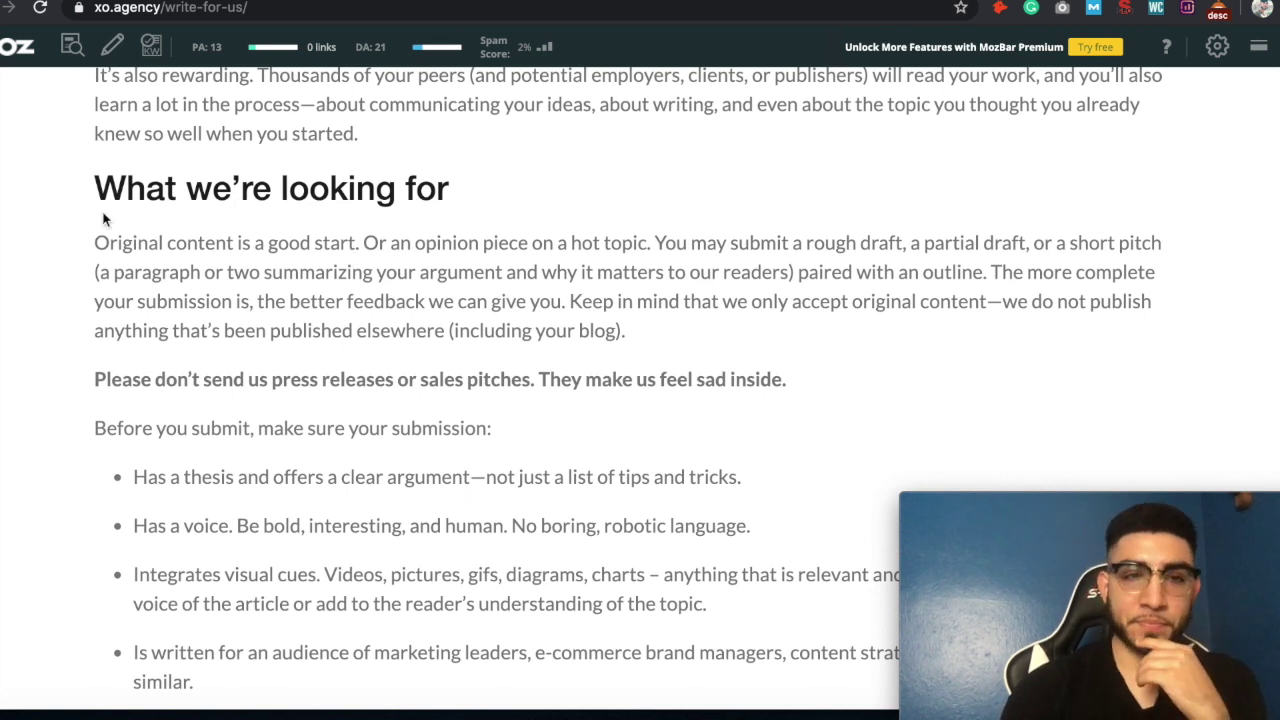
left_click_drag(100, 192, 180, 301)
left_click(176, 300)
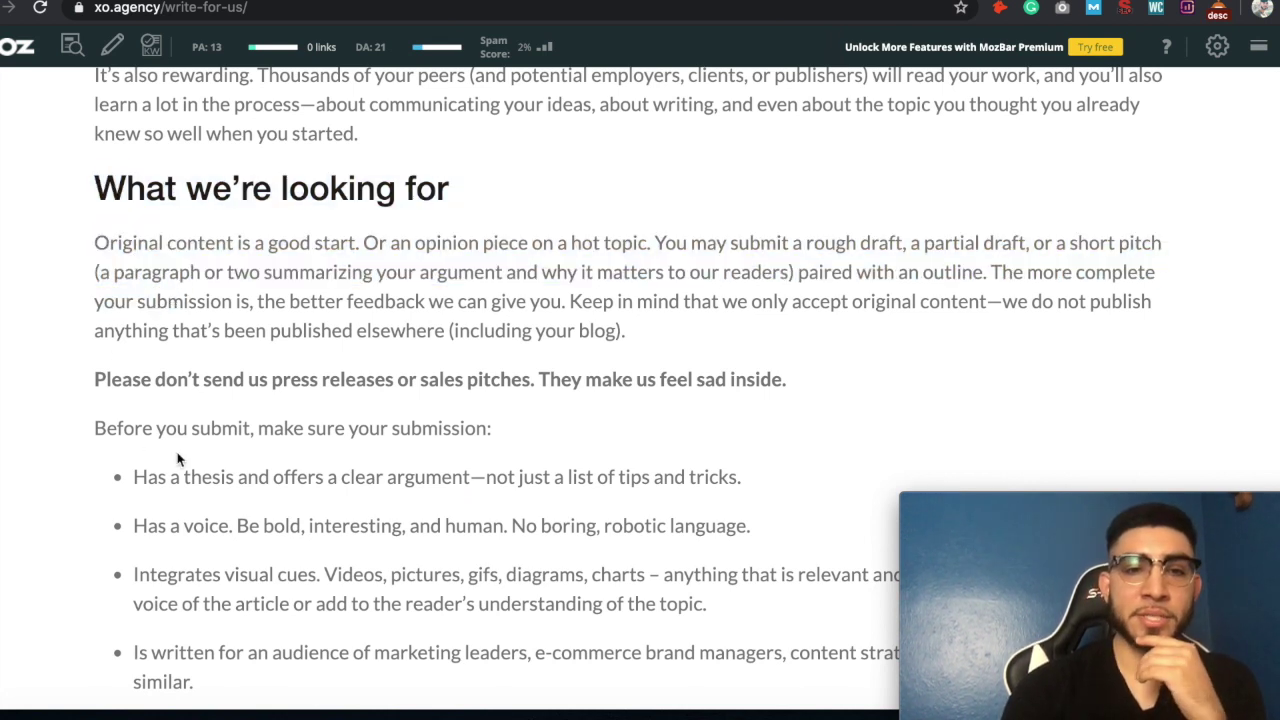
scroll(178, 458, "down", 2)
scroll(178, 455, "down", 2)
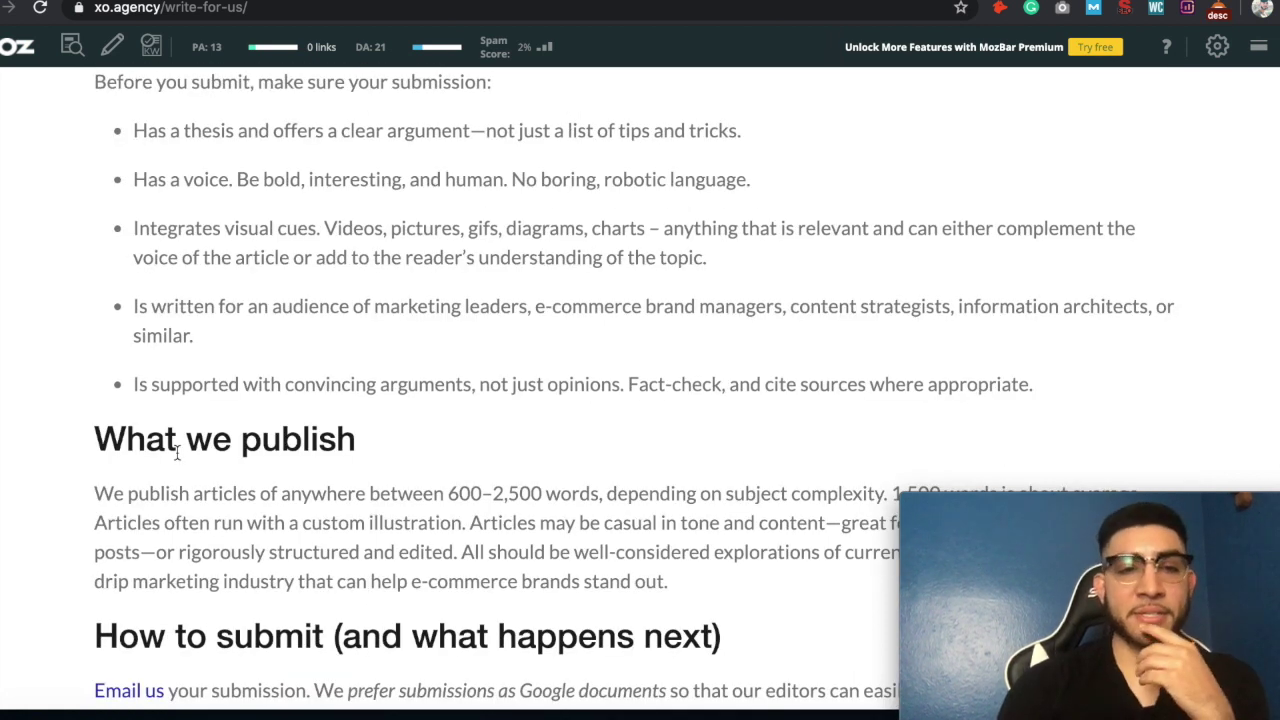
scroll(176, 452, "down", 3)
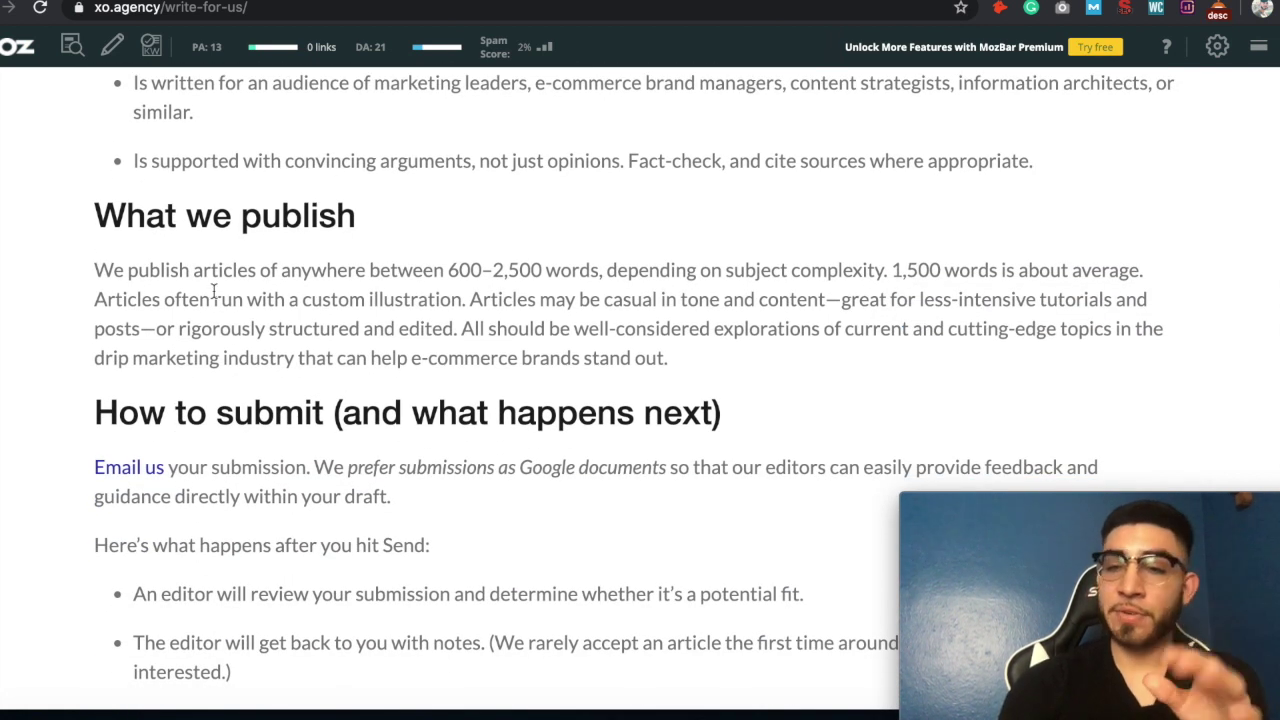
Highlight the What we publish paragraph, then the 600–2,500 word range, and clear the selection
left_click_drag(100, 270, 680, 360)
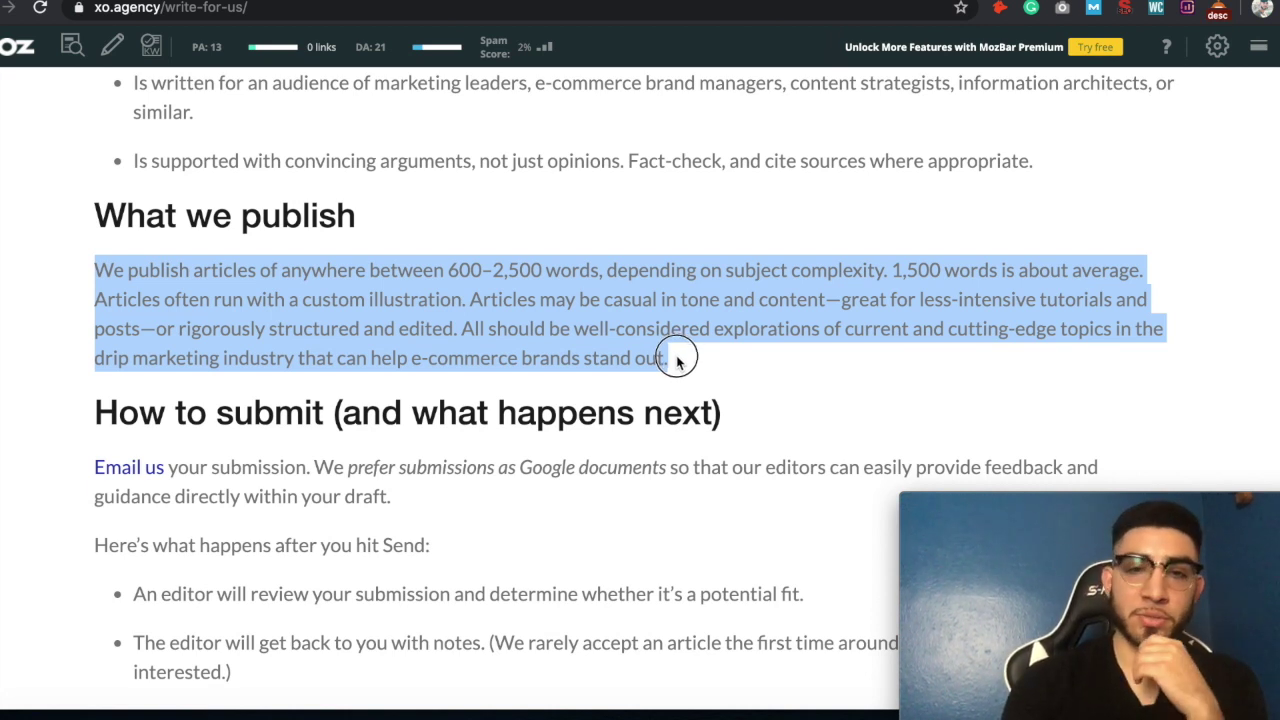
left_click(618, 328)
left_click_drag(450, 270, 545, 275)
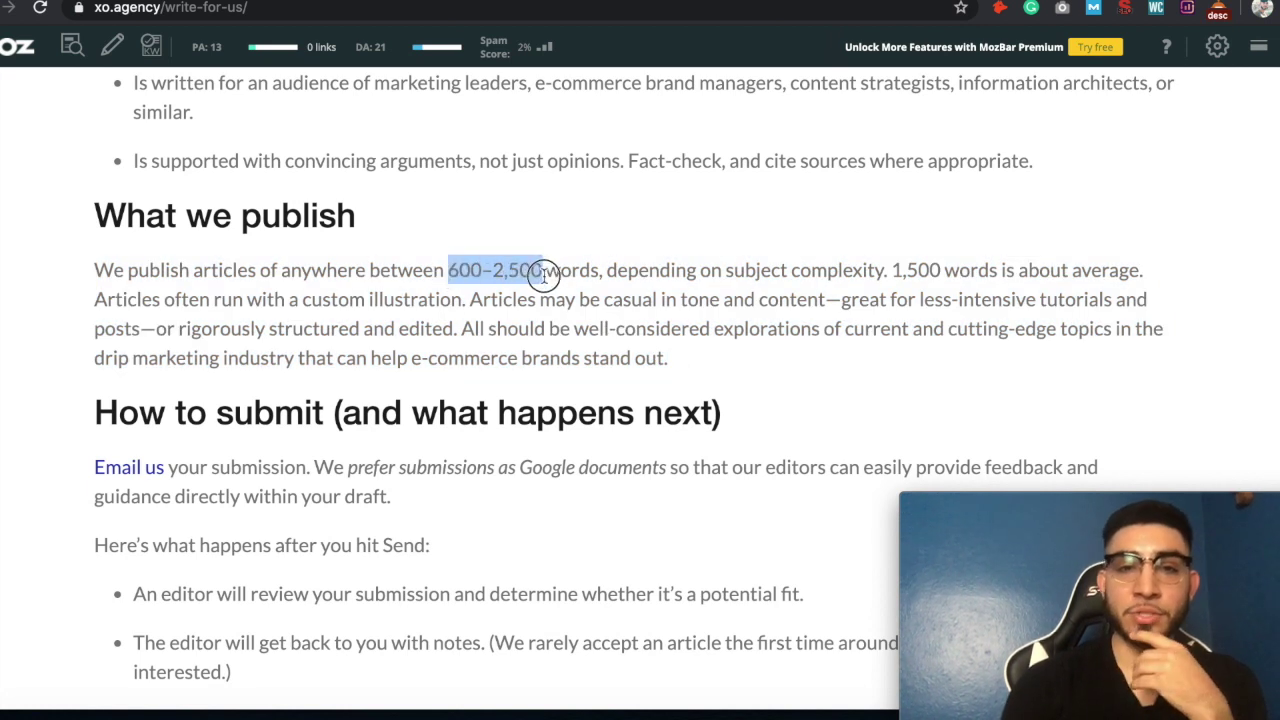
left_click(590, 350)
Read the How to submit section of XO's guidelines and return to the beginning of the page
scroll(590, 352, "down", 5)
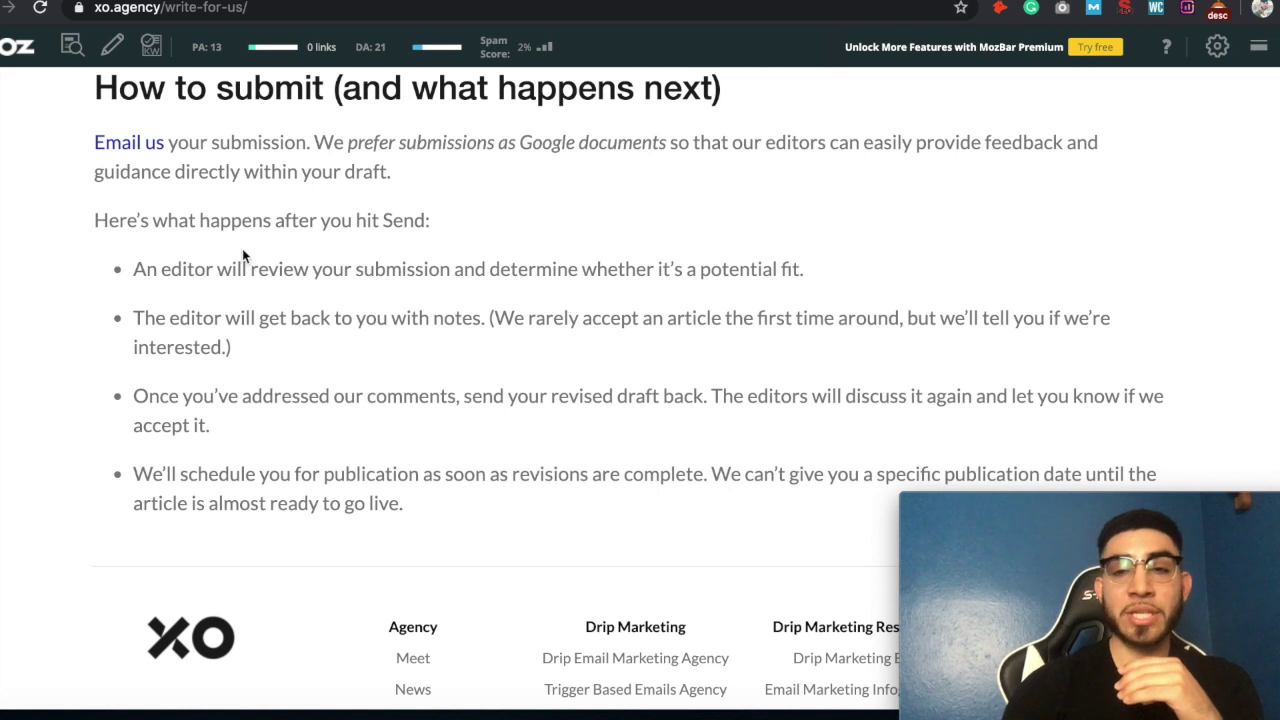
scroll(242, 250, "down", 2)
scroll(242, 248, "up", 10)
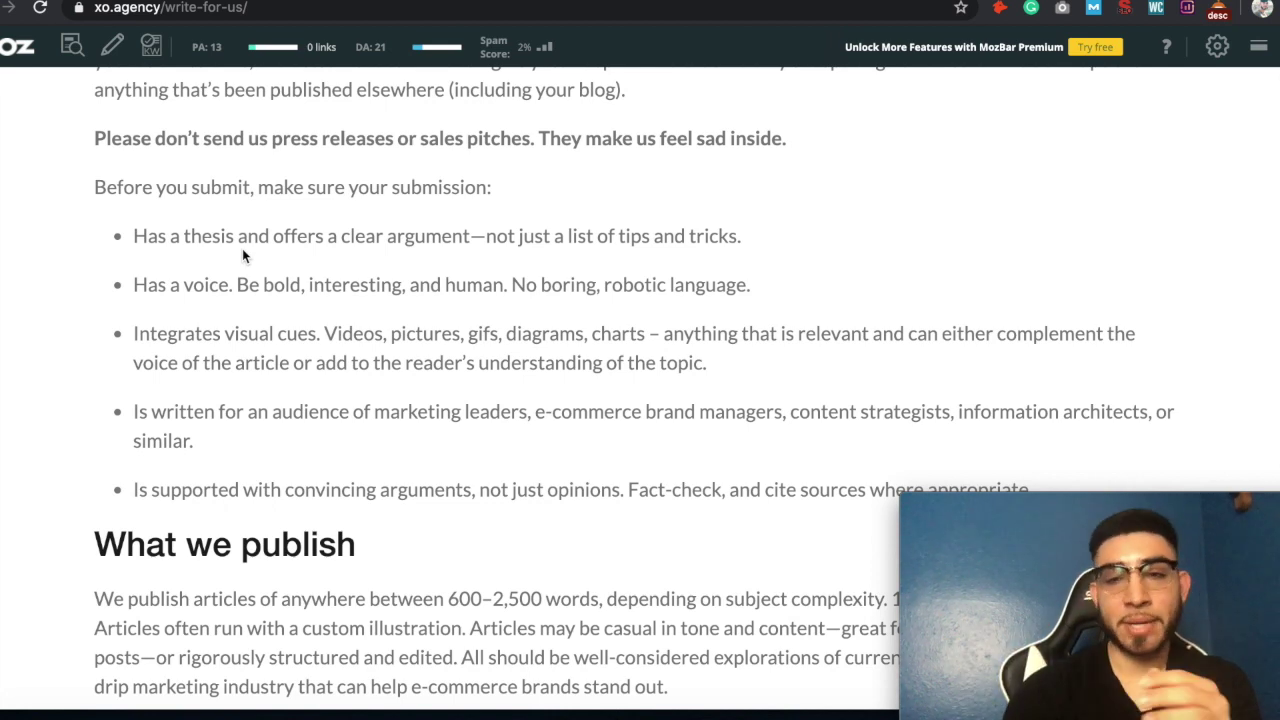
scroll(242, 248, "up", 6)
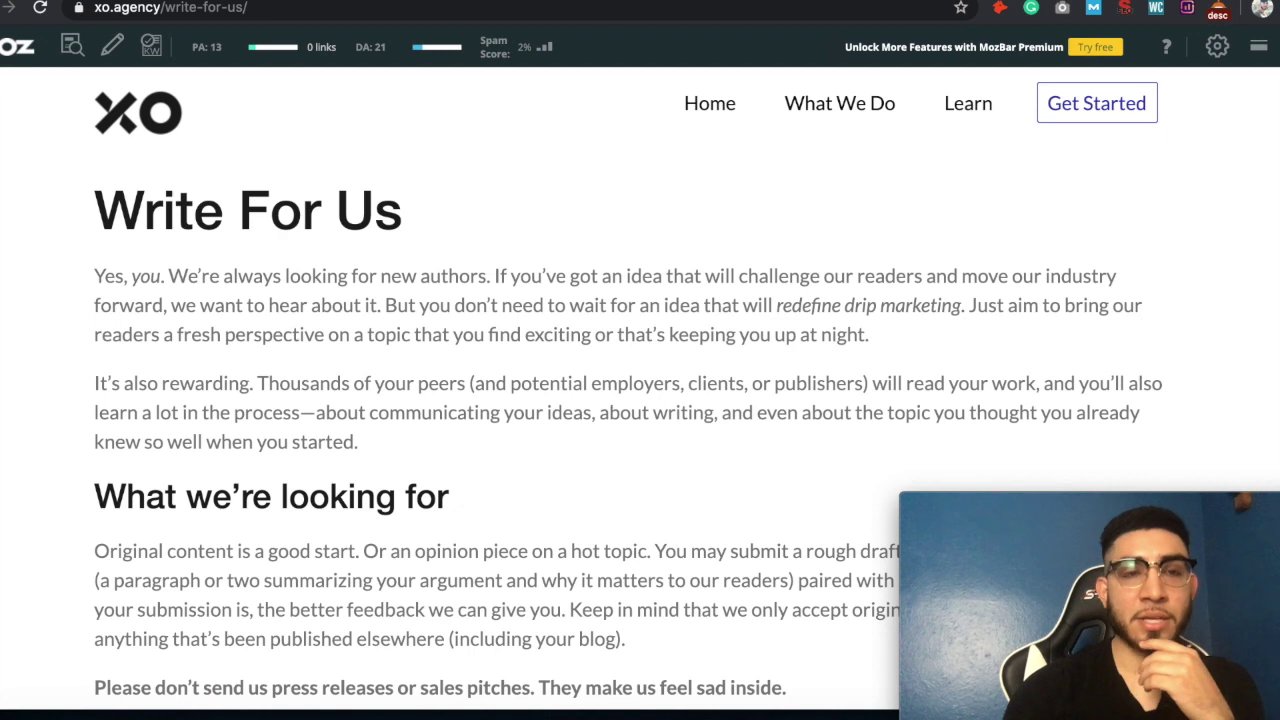
Go back to the results, reopen XO's Write For Us page, and look up its contact e-mails with Hunter
left_click(8, 7)
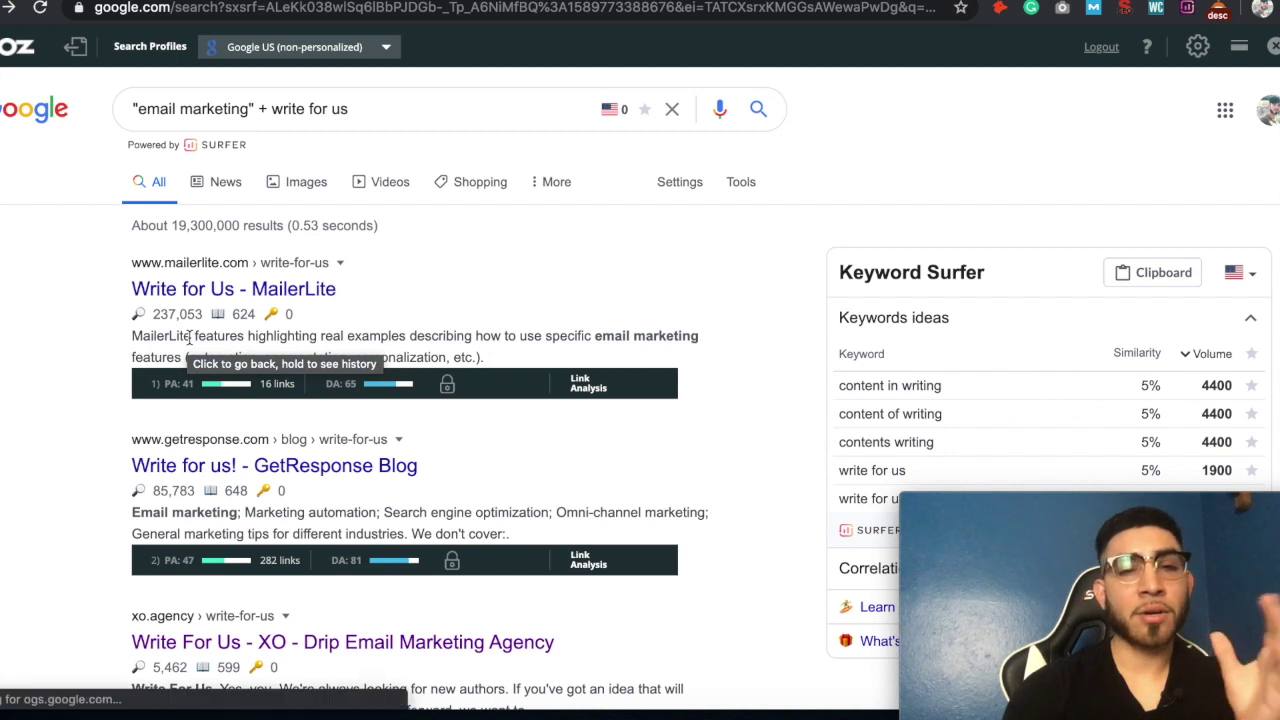
left_click(292, 643)
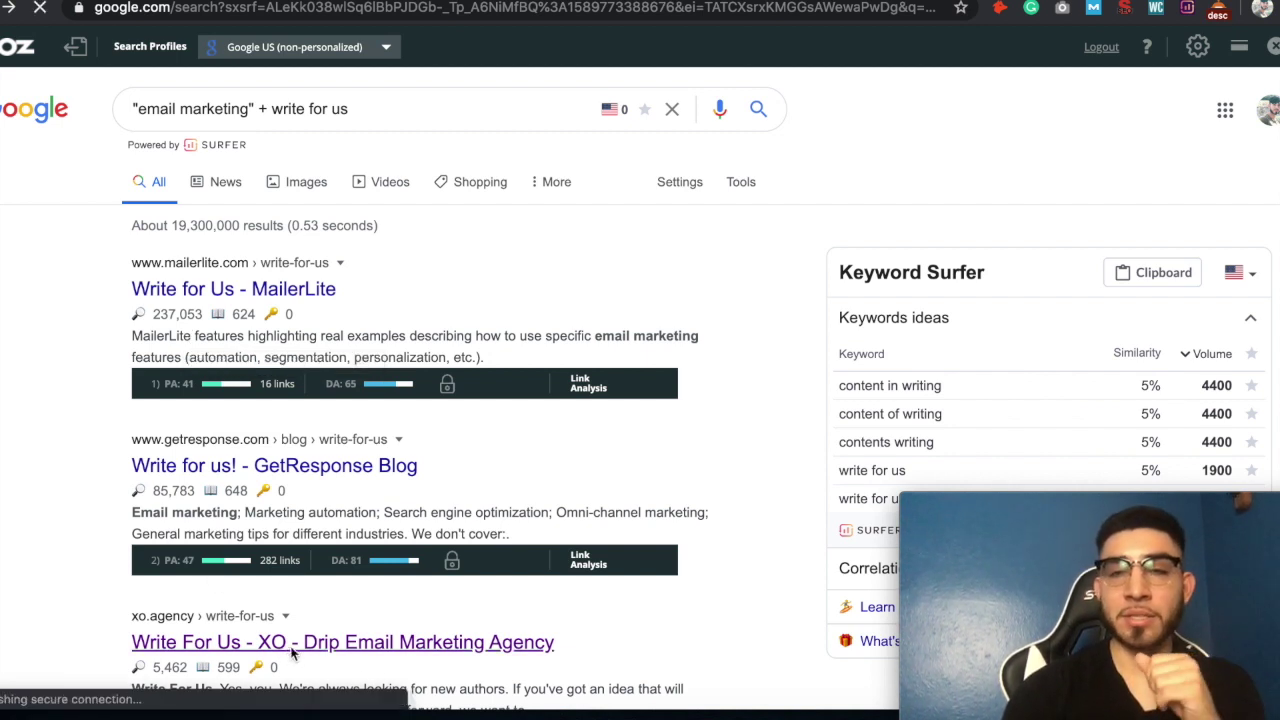
left_click(999, 9)
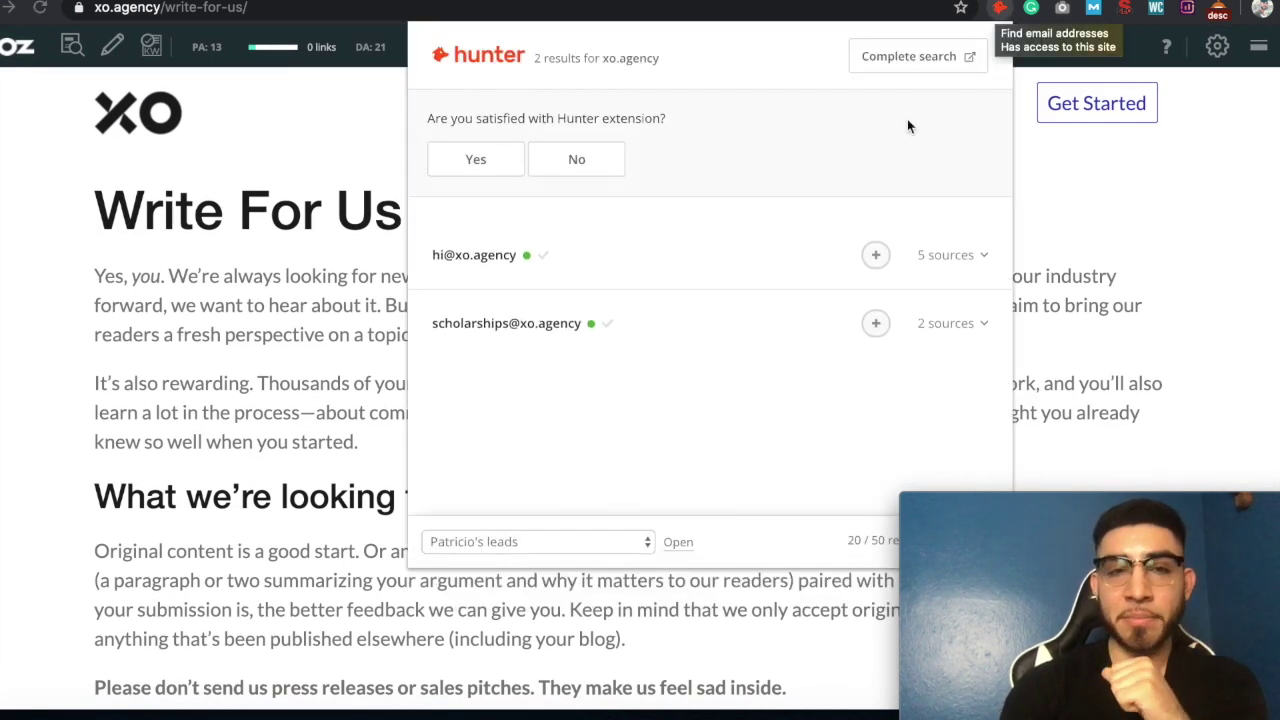
Copy XO's general contact e-mail from the Hunter results into the first empty Email cell of the Google Sheets spreadsheet
left_click(480, 262)
left_click(374, 180)
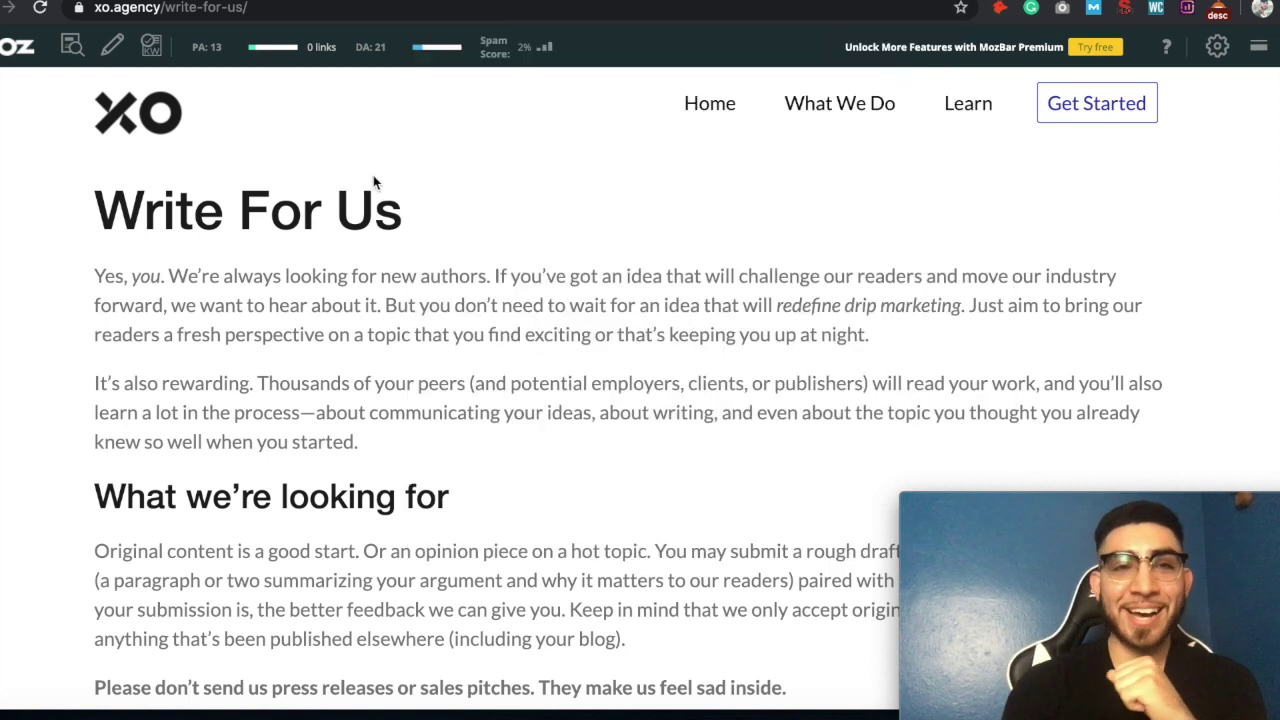
left_click(451, 2)
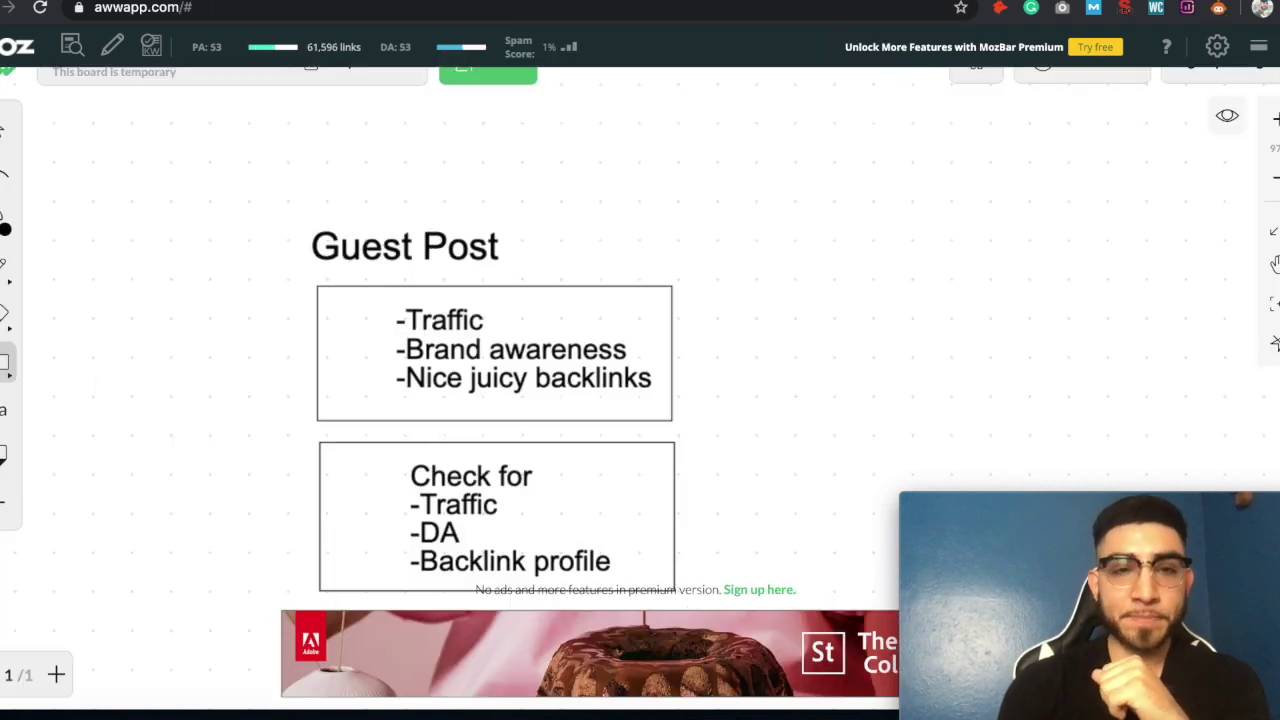
left_click(157, 2)
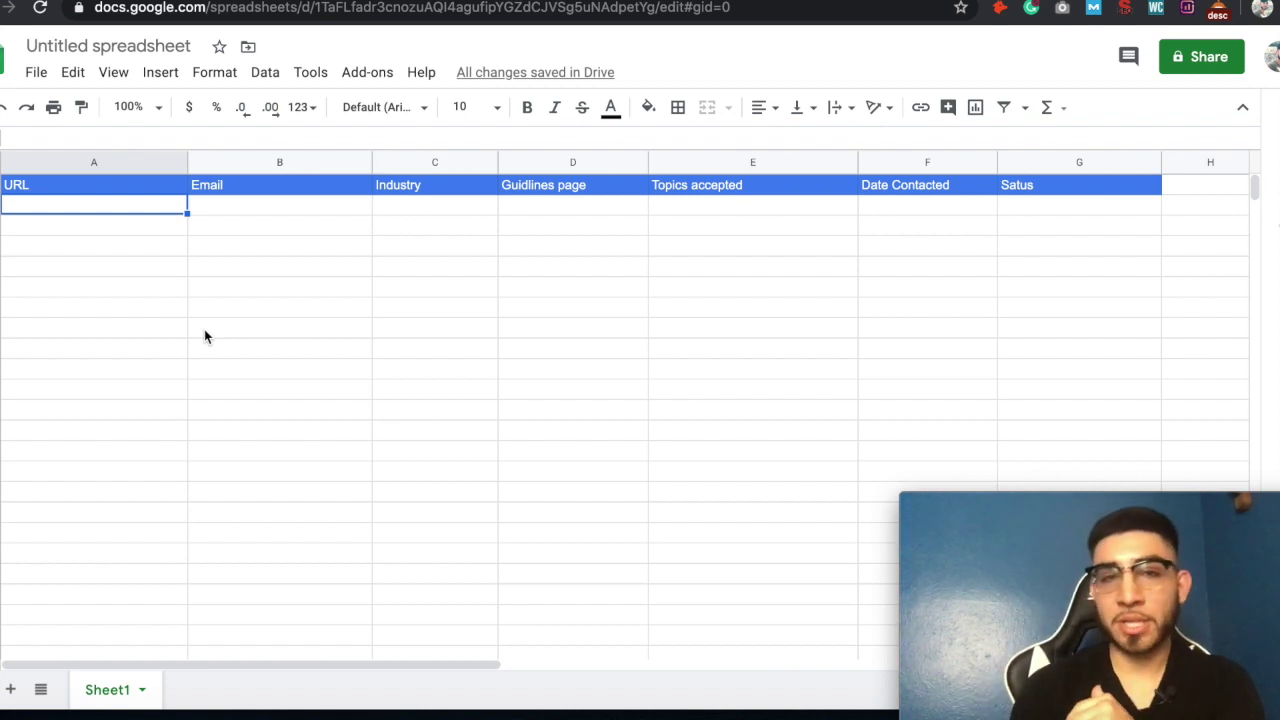
left_click(238, 212)
right_click(240, 212)
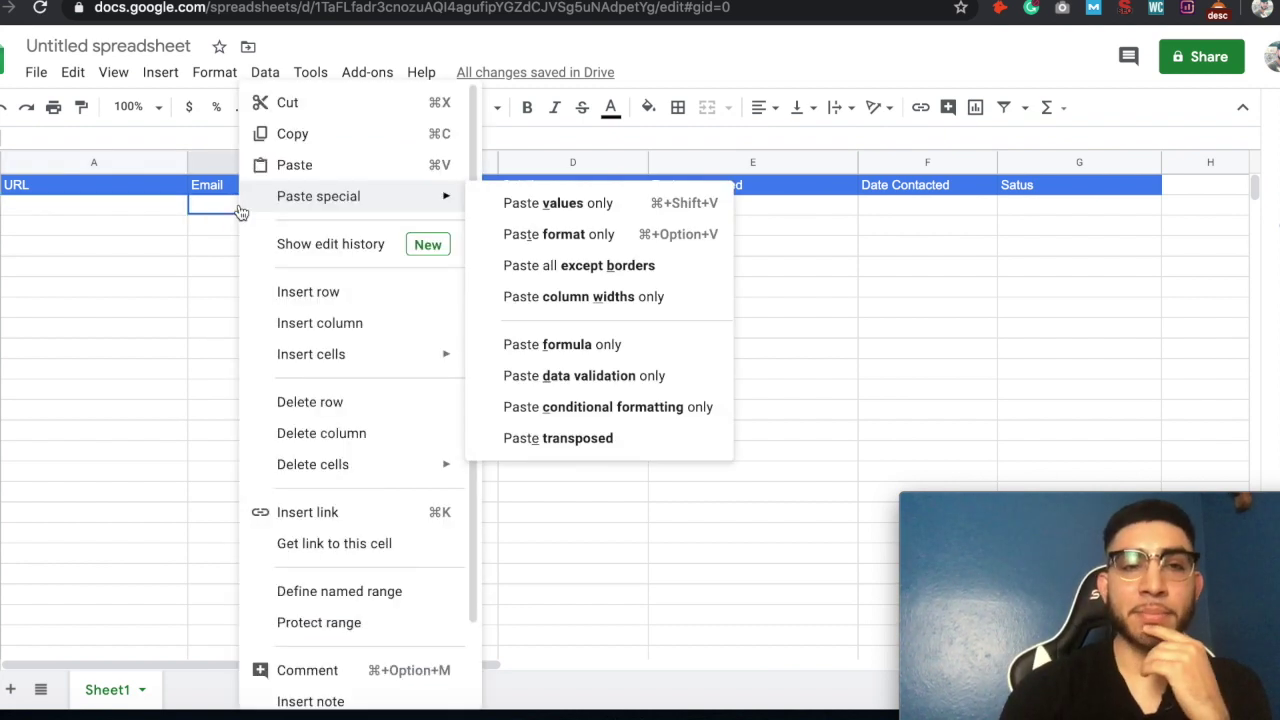
left_click(286, 164)
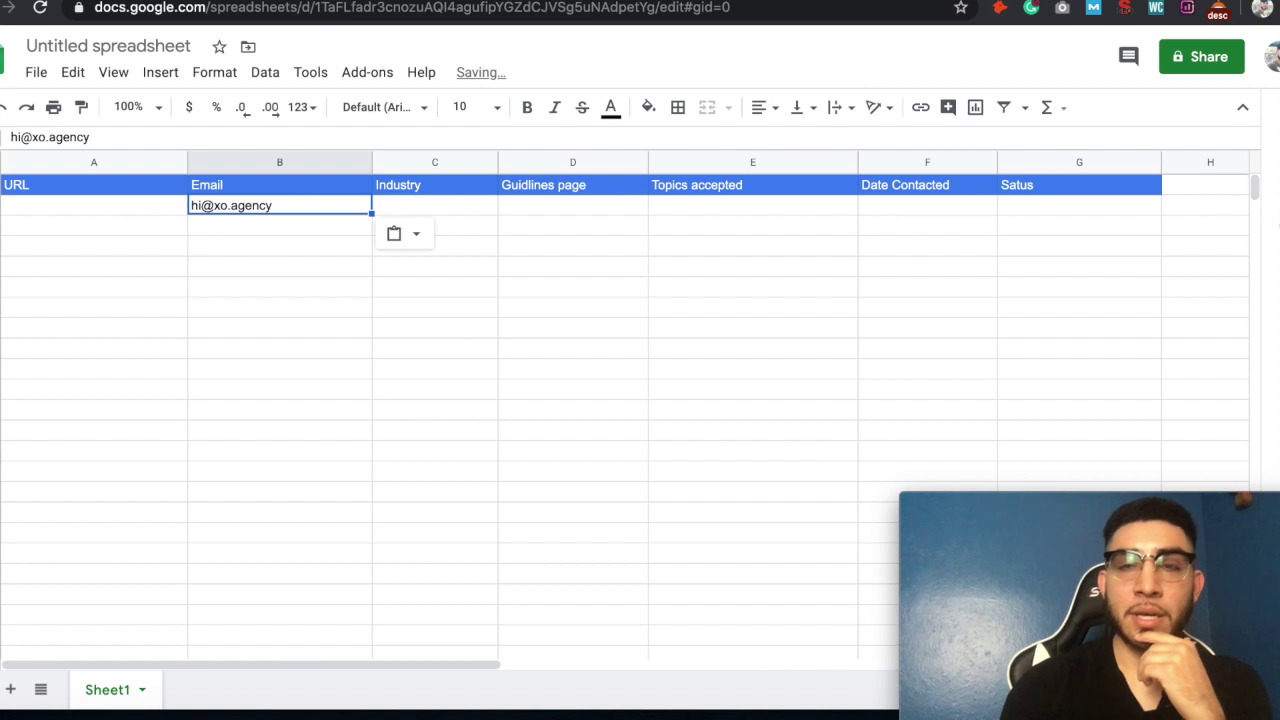
Copy the address of XO's Write For Us page into the Guidlines page cell of the same row and widen that column to fit
key("ctrl+Tab")
left_click(296, 8)
key("super+c")
right_click(298, 8)
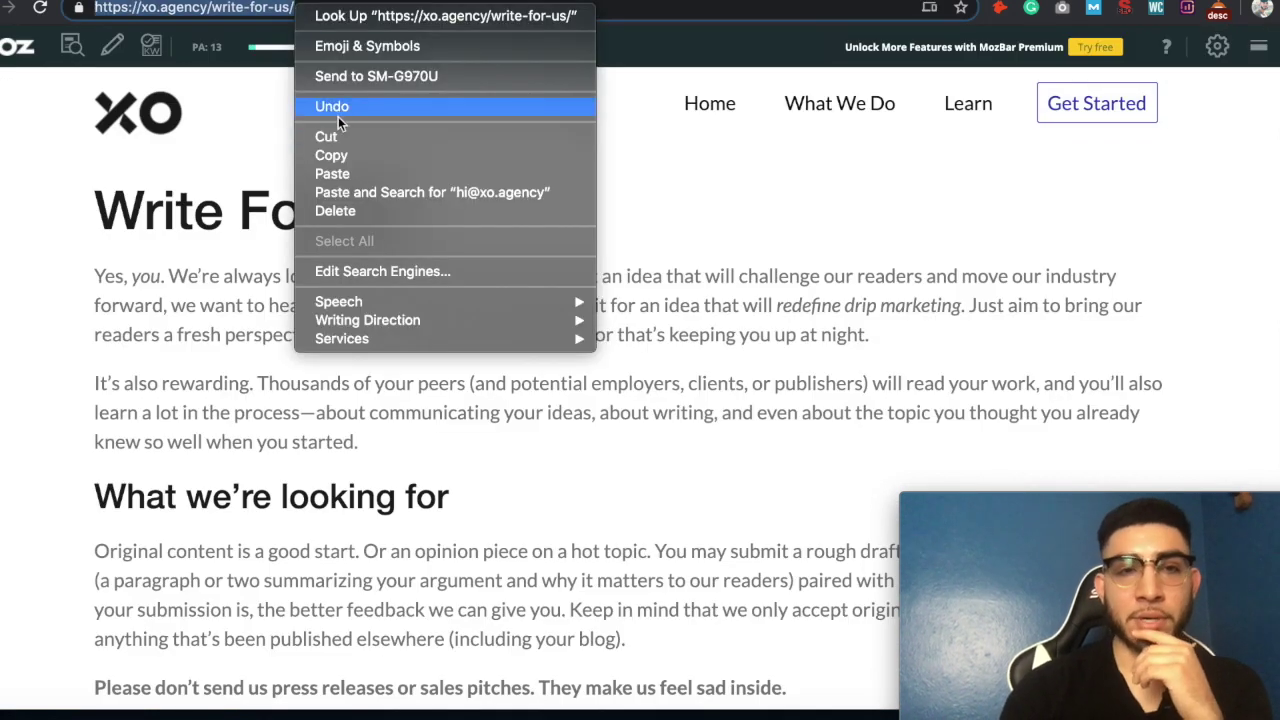
left_click(331, 156)
key("ctrl+Tab")
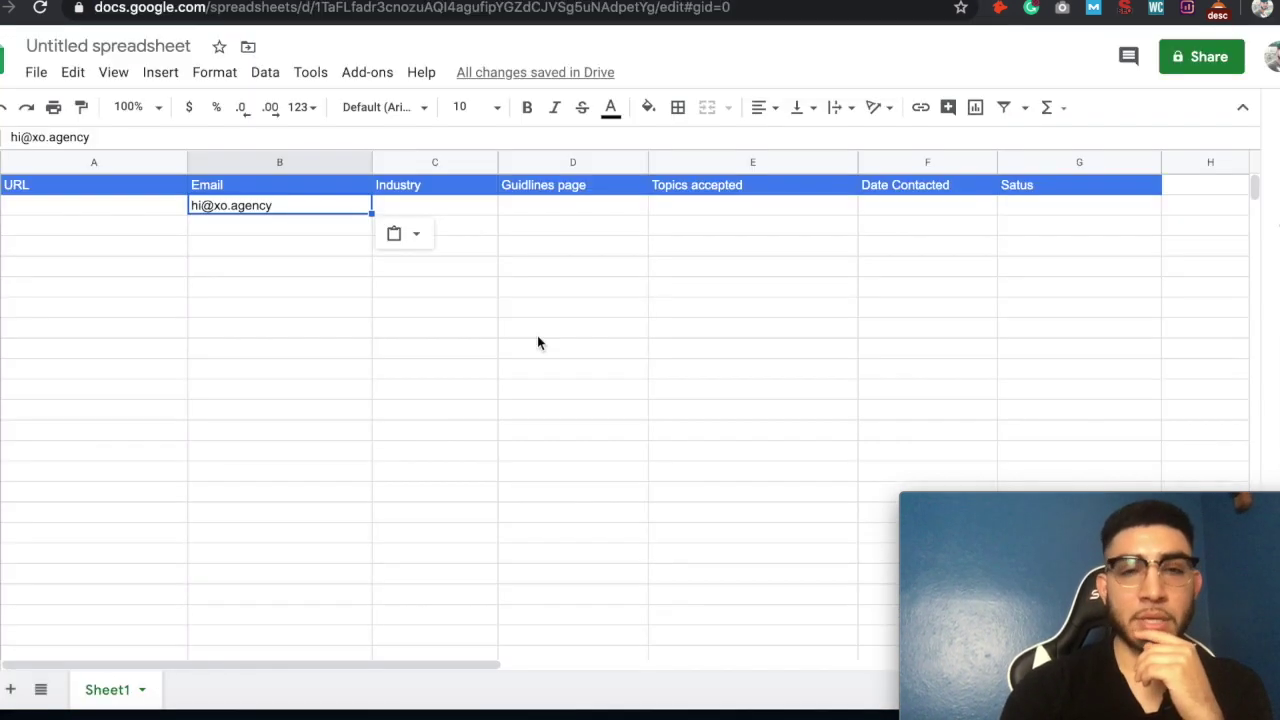
left_click(559, 214)
left_click(618, 172)
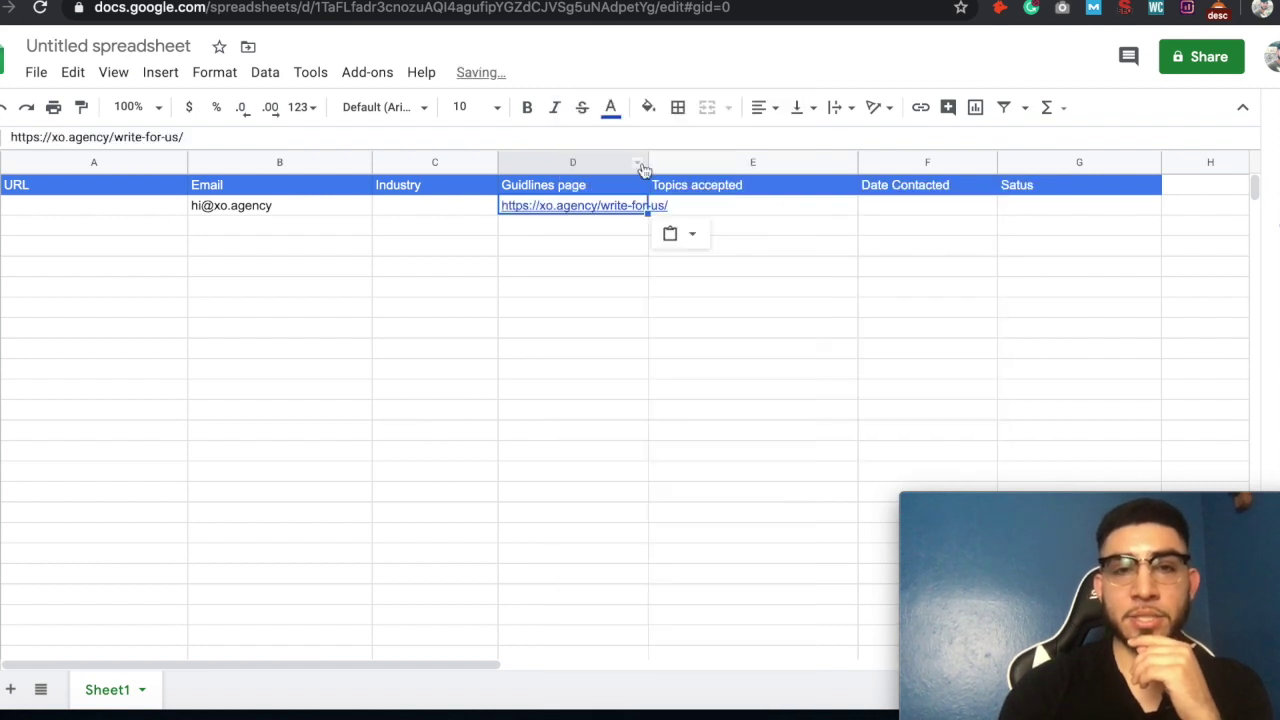
left_click_drag(648, 163, 673, 163)
right_click(113, 211)
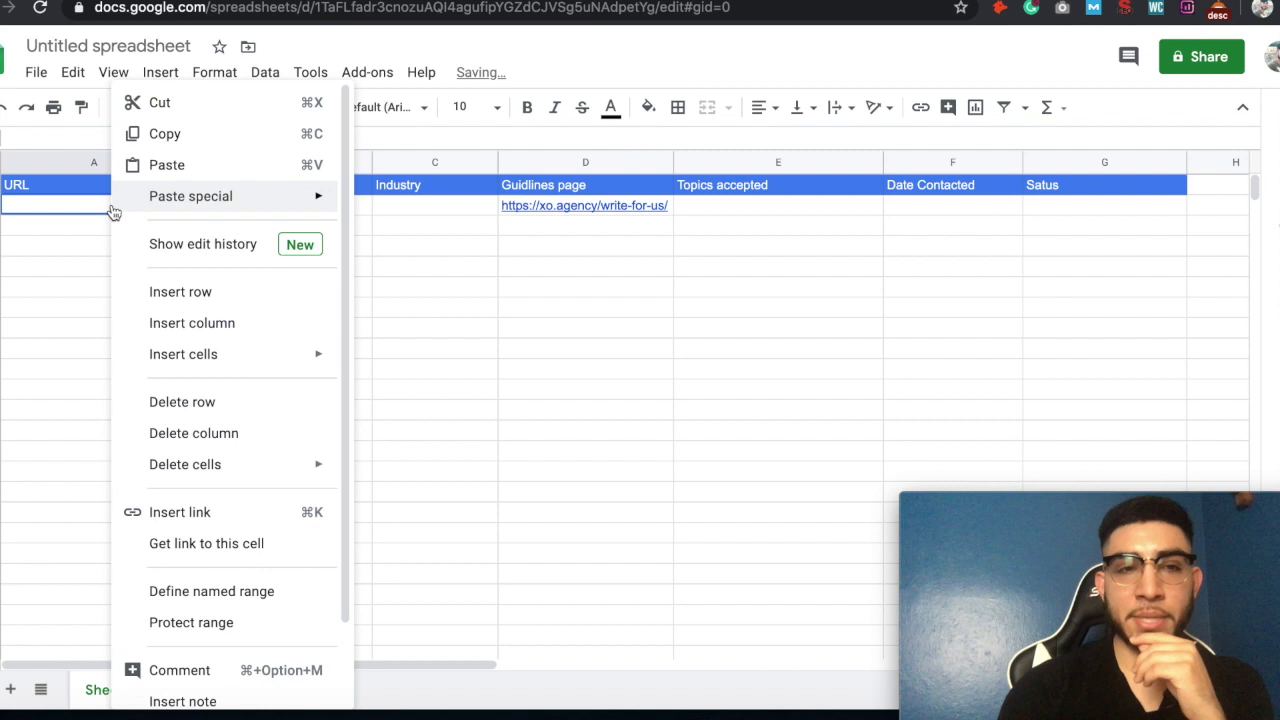
left_click(162, 164)
double_click(171, 206)
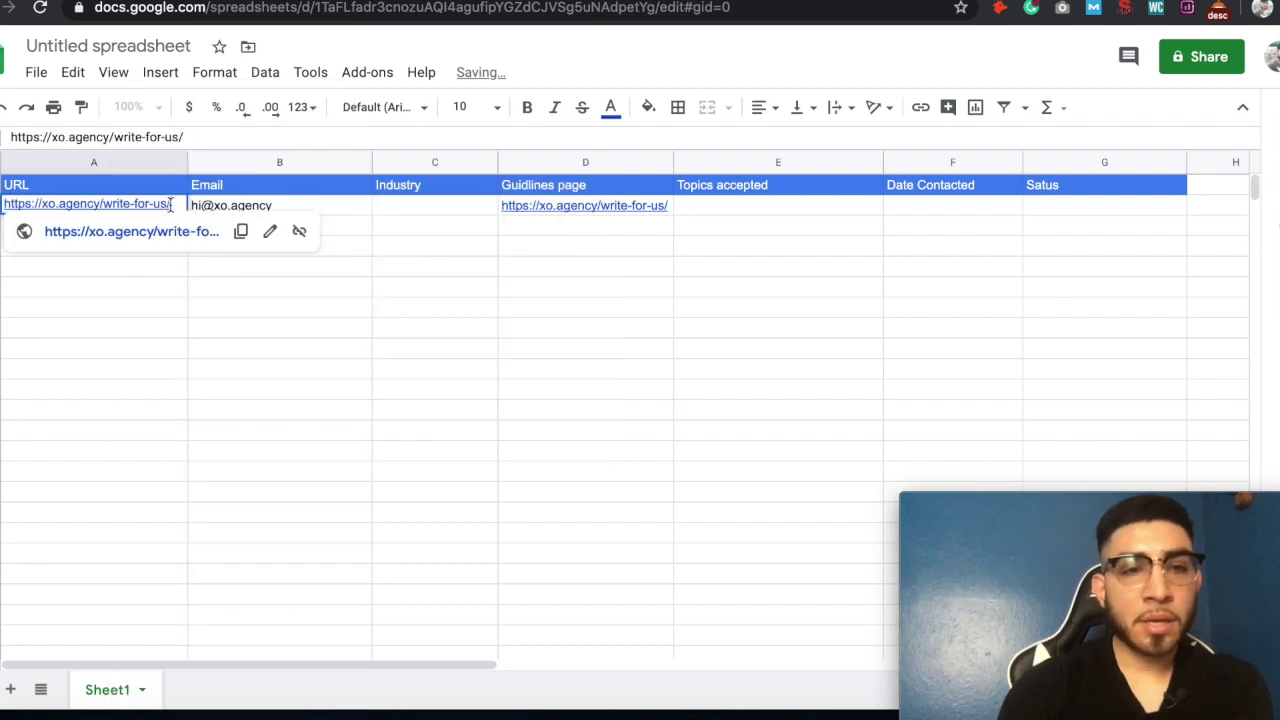
key("BackSpace")
key("BackSpace")
key("BackSpace")
key("BackSpace")
key("BackSpace")
key("BackSpace")
key("BackSpace")
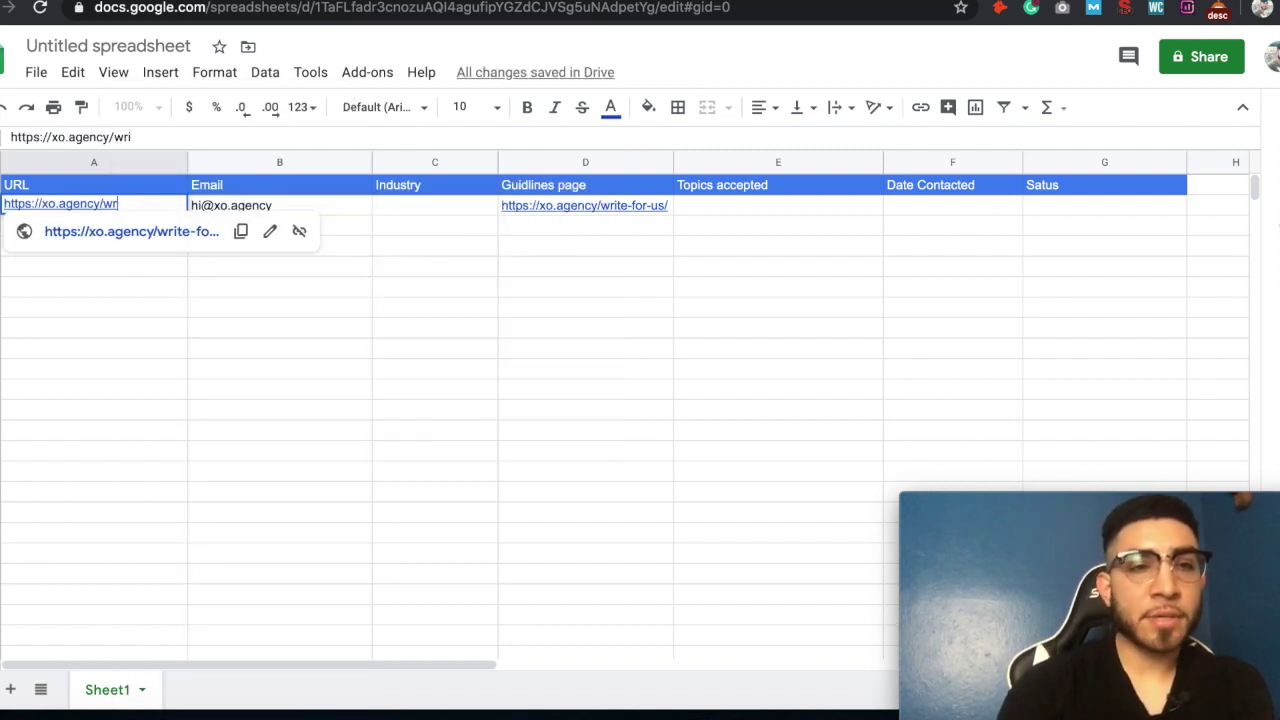
key("BackSpace")
left_click(345, 306)
Enter "Email marketing" as XO's industry and "email marketing, marketing" under Topics accepted
left_click(434, 205)
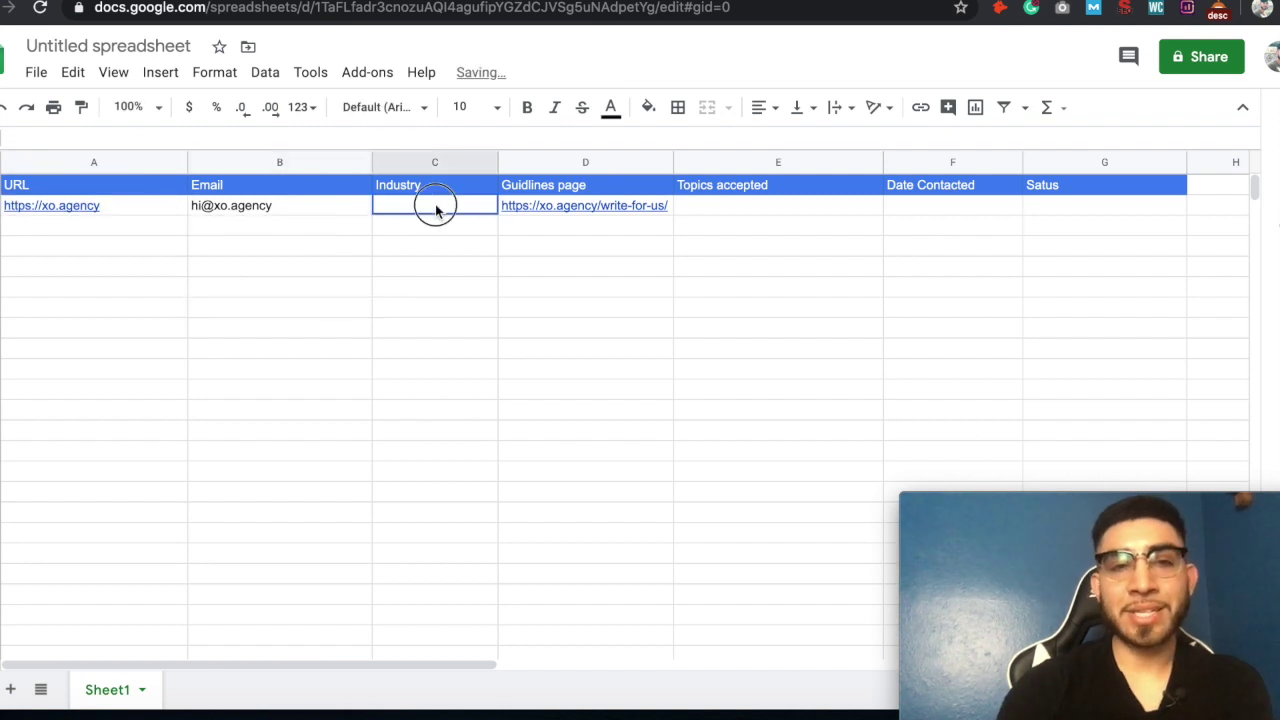
type("Email ma")
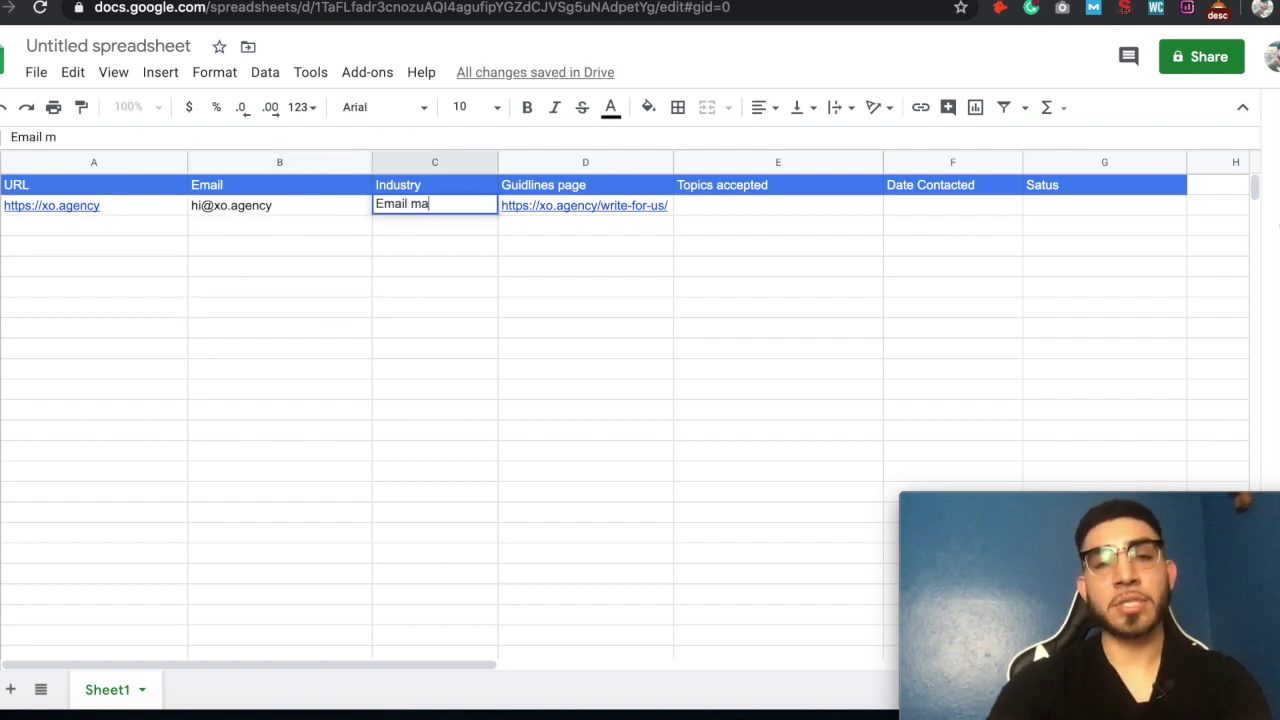
type("rketing")
left_click(760, 206)
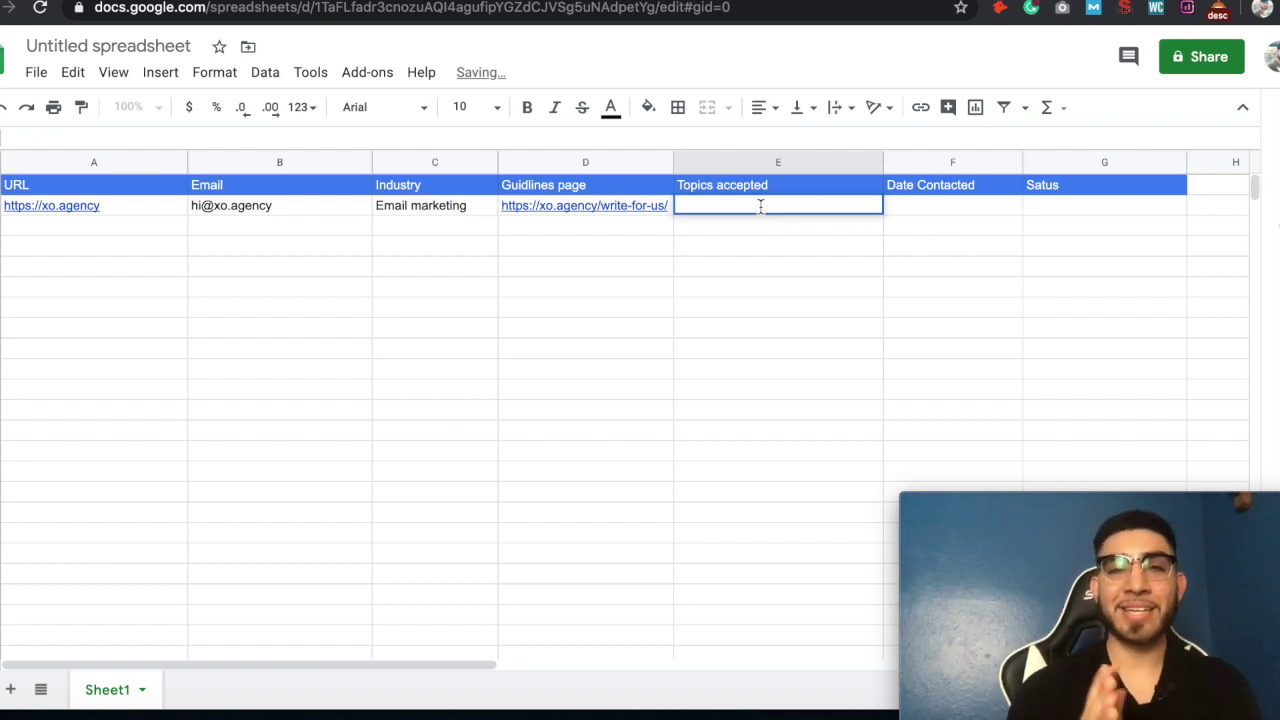
type("email marketing, marketing")
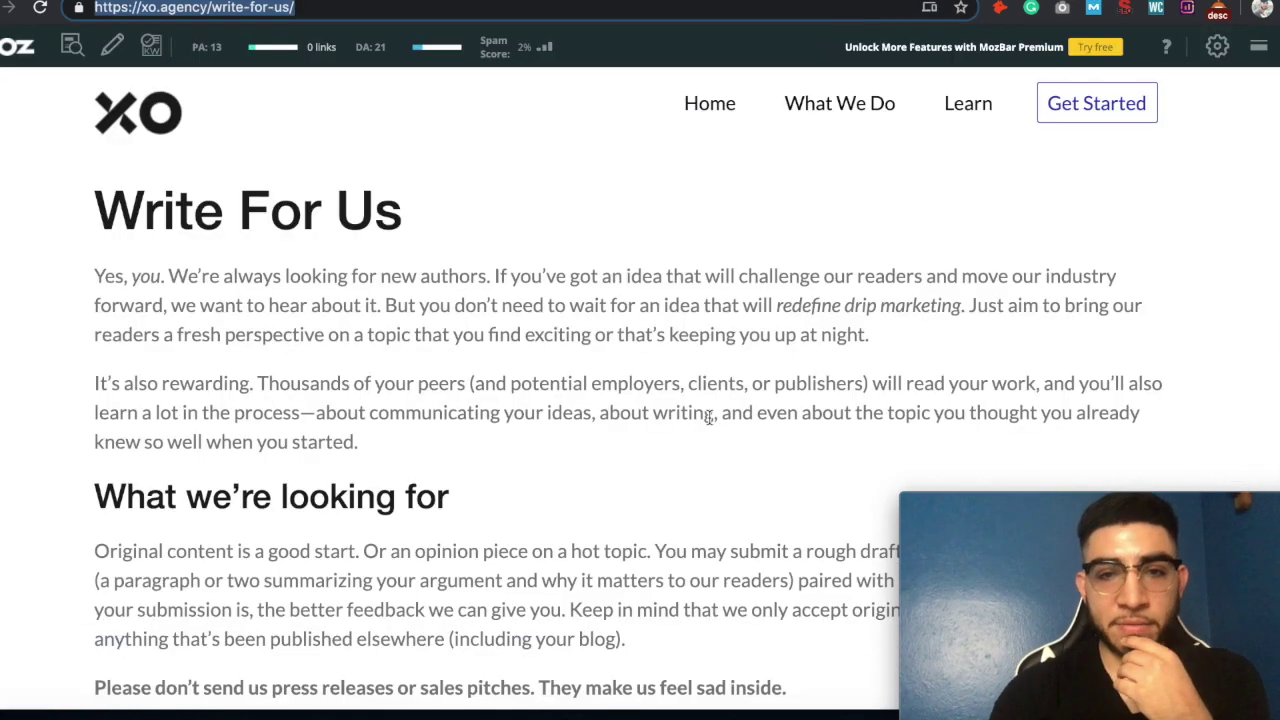
Read XO's submission requirements for the target audience, highlighting e-commerce and content strategists in that bullet
scroll(709, 418, "down", 3)
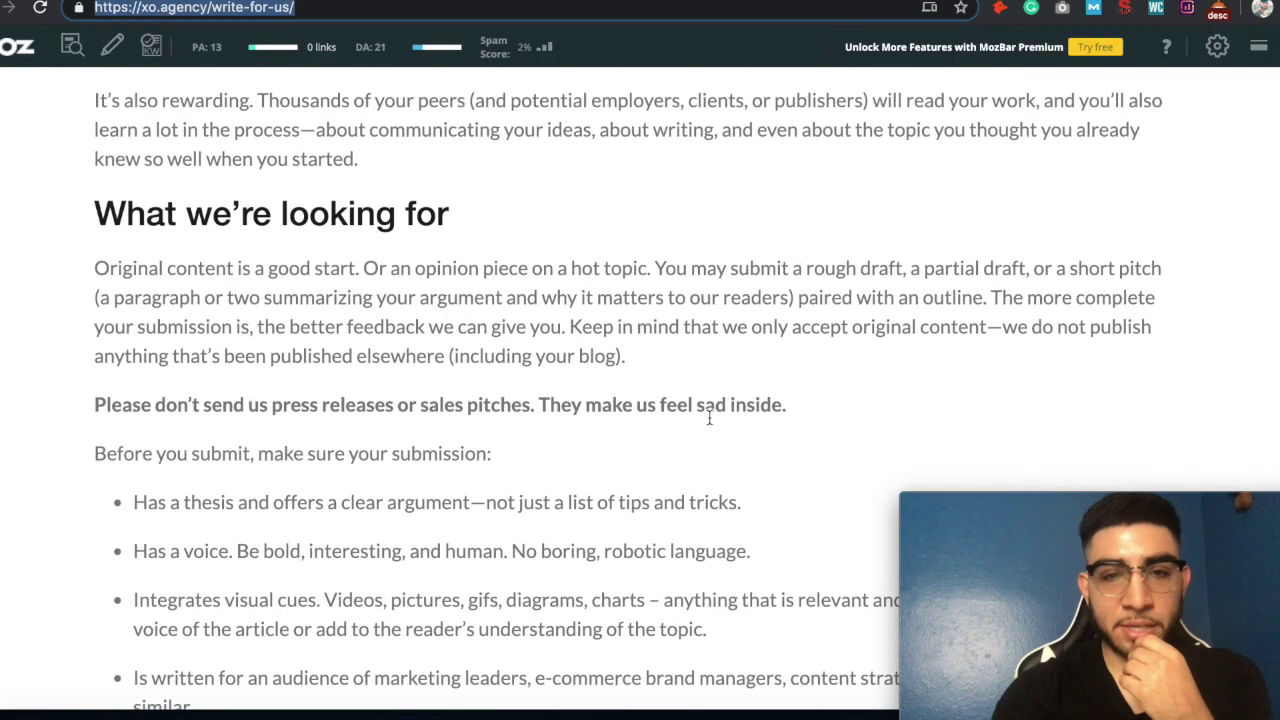
scroll(709, 417, "down", 4)
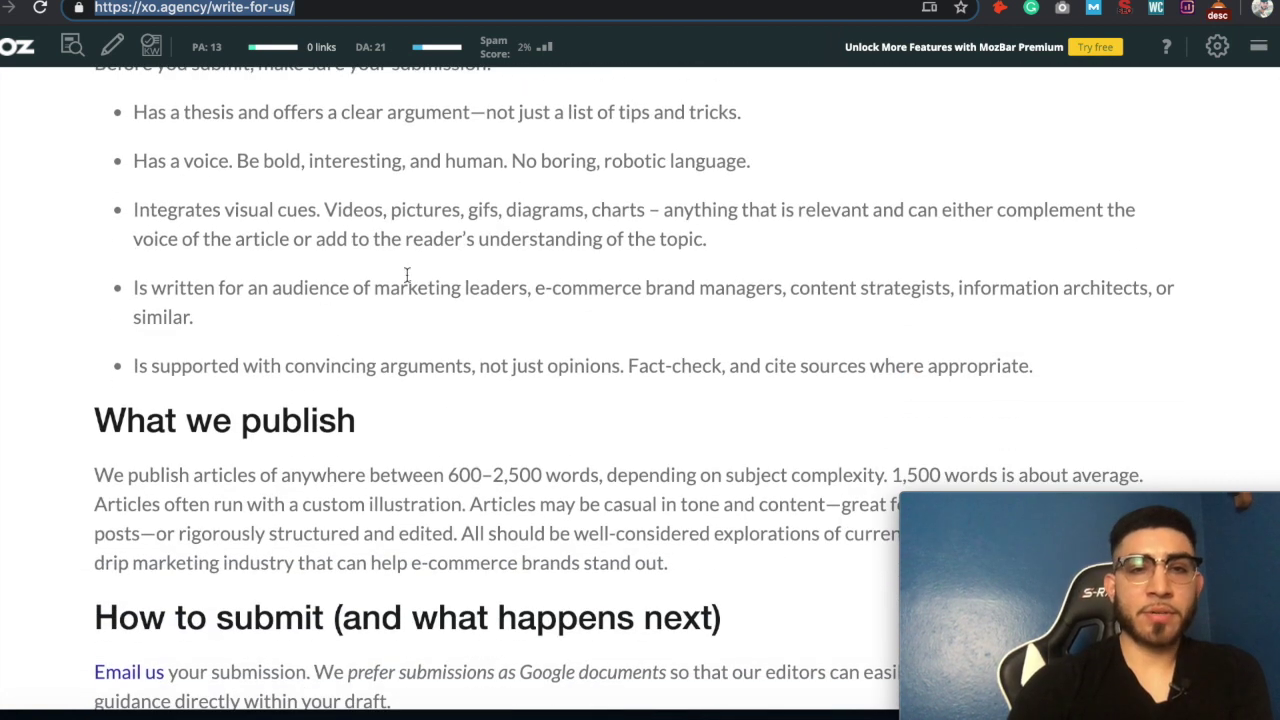
left_click_drag(536, 289, 634, 290)
left_click(757, 275)
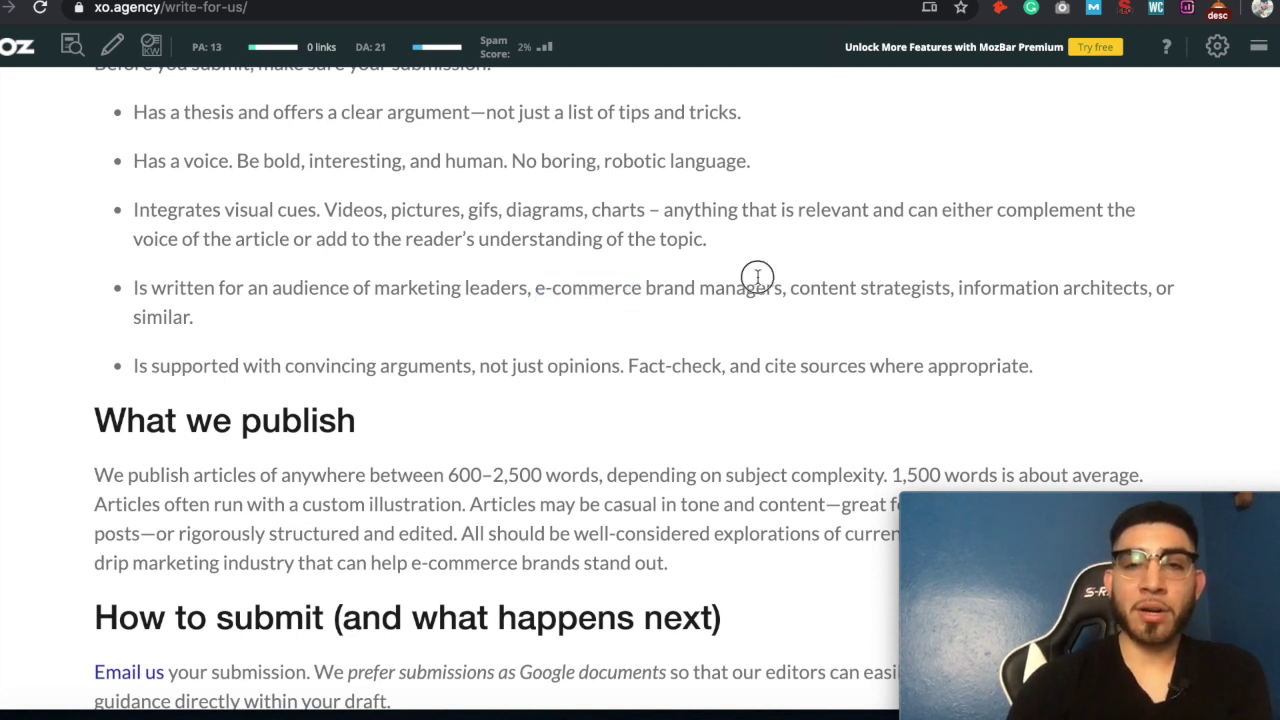
left_click_drag(789, 287, 936, 285)
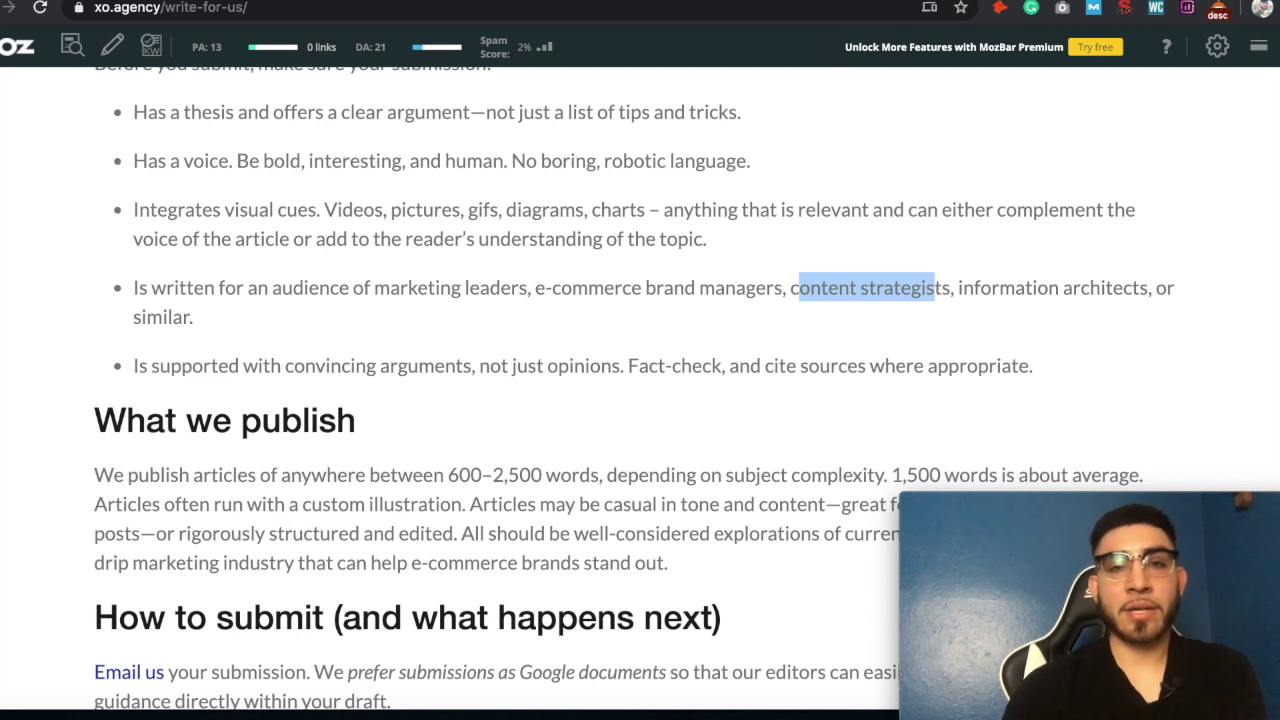
Add ", ecommerce, content strategists" to XO's accepted topics and widen the Topics accepted column to fit the text
key("ctrl+shift+Tab")
type(", ecommerce, content strategists")
key("Return")
left_click_drag(884, 162, 1020, 163)
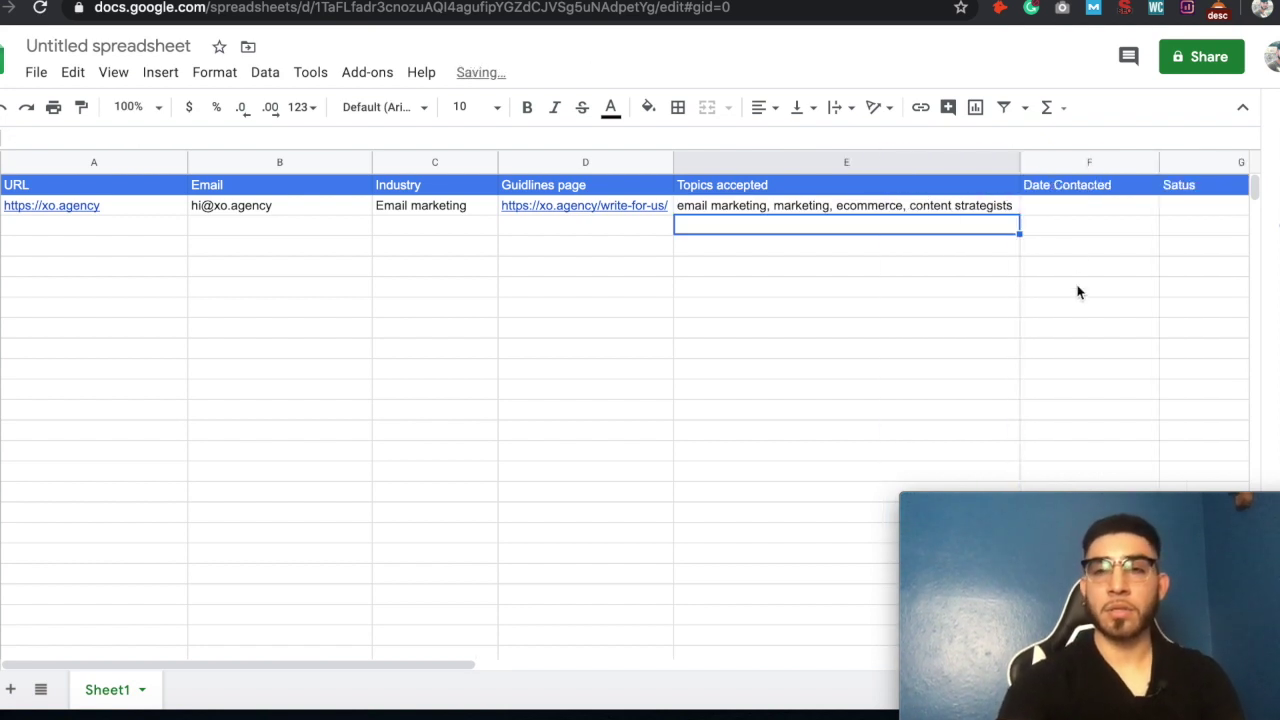
Review the Date Contacted and Satus cells in XO's row and return to the first columns
scroll(1078, 292, "right", 5)
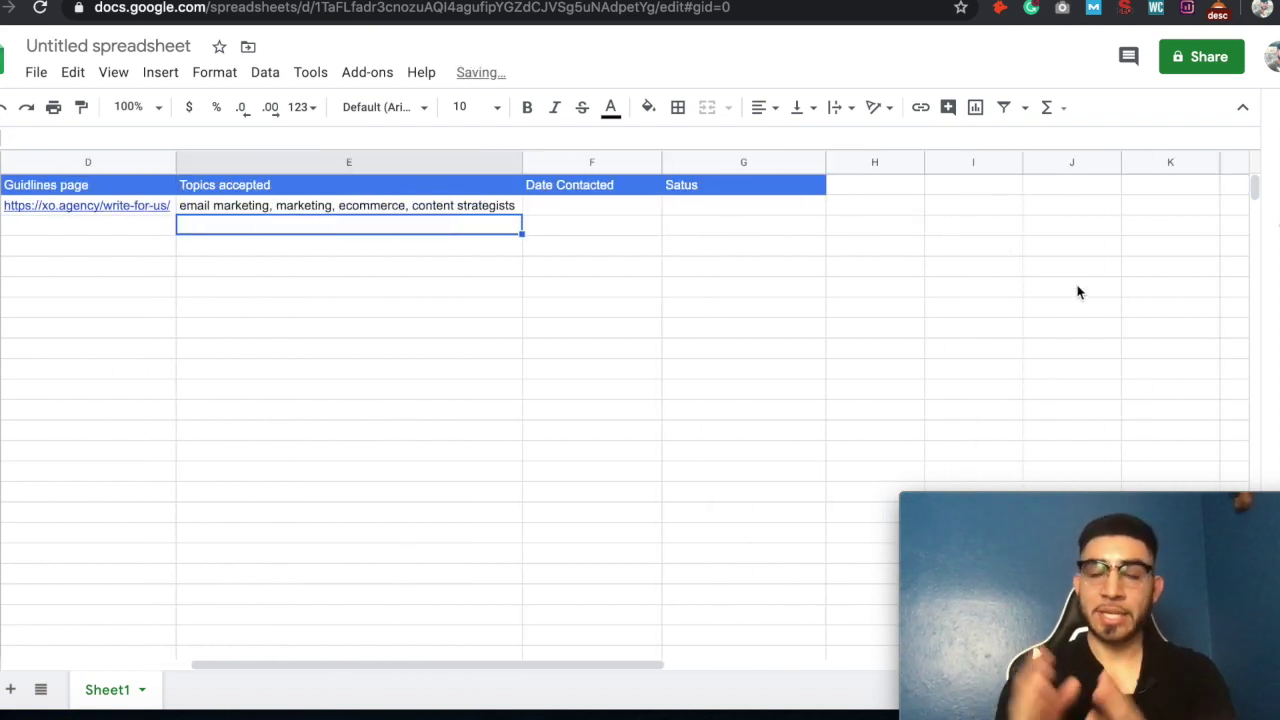
left_click(572, 212)
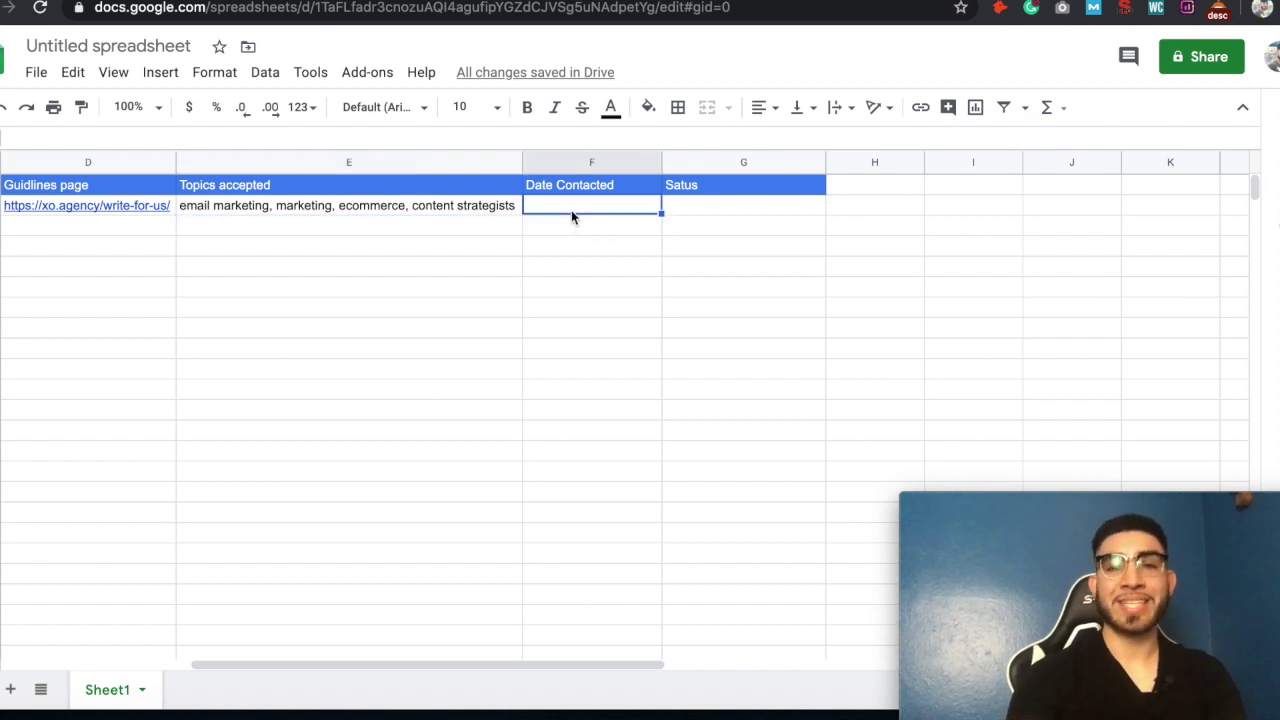
left_click(592, 206)
double_click(592, 206)
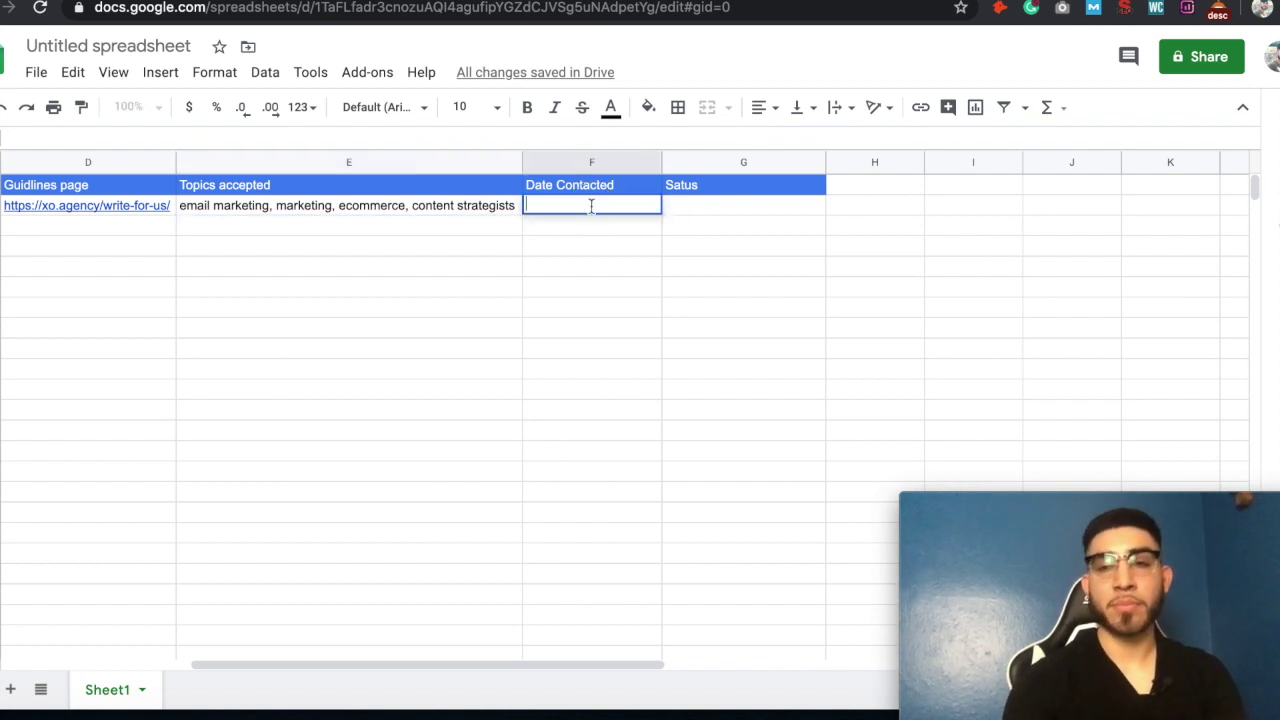
left_click(694, 206)
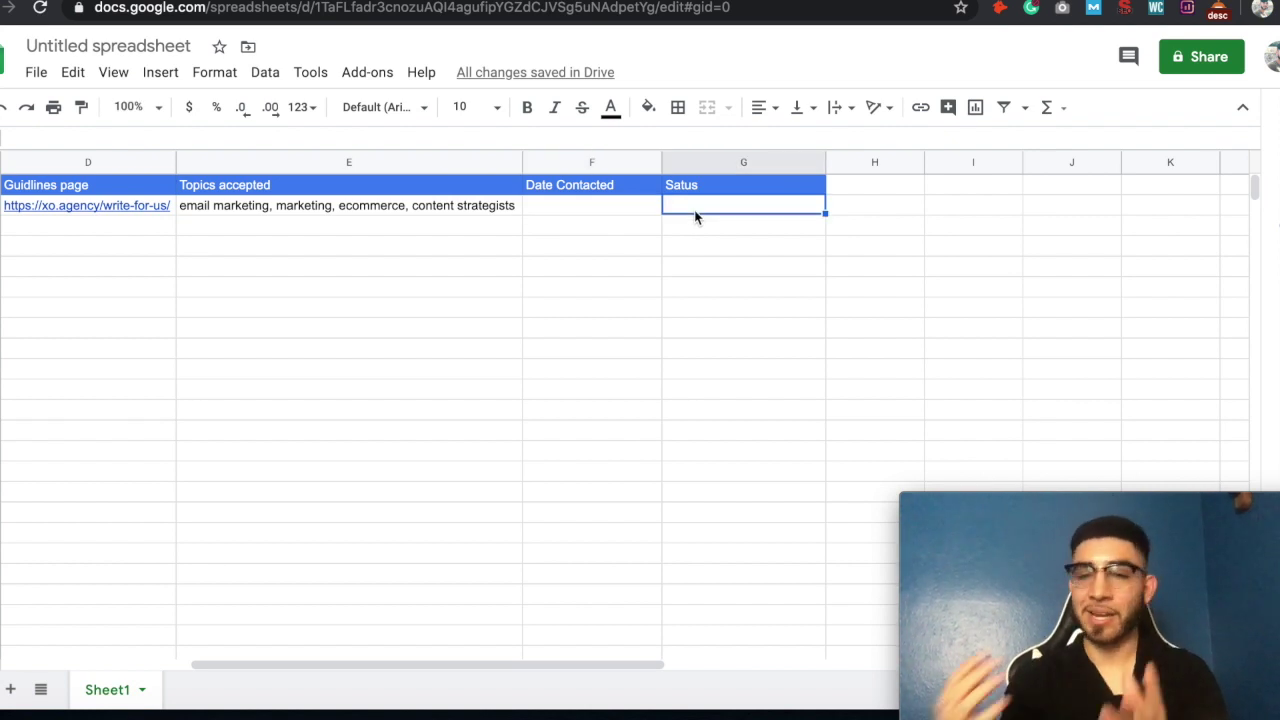
scroll(696, 217, "left", 5)
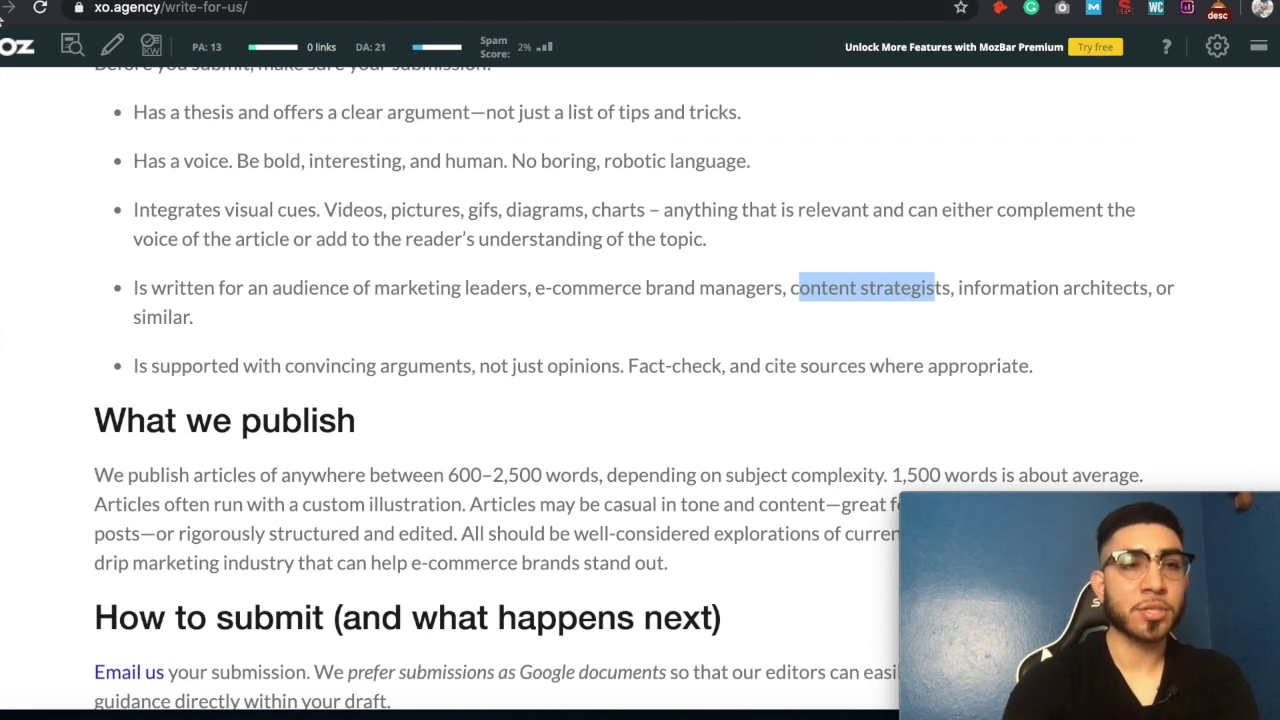
Go back to the Google results and change the search to "web design" + write for us
left_click(8, 8)
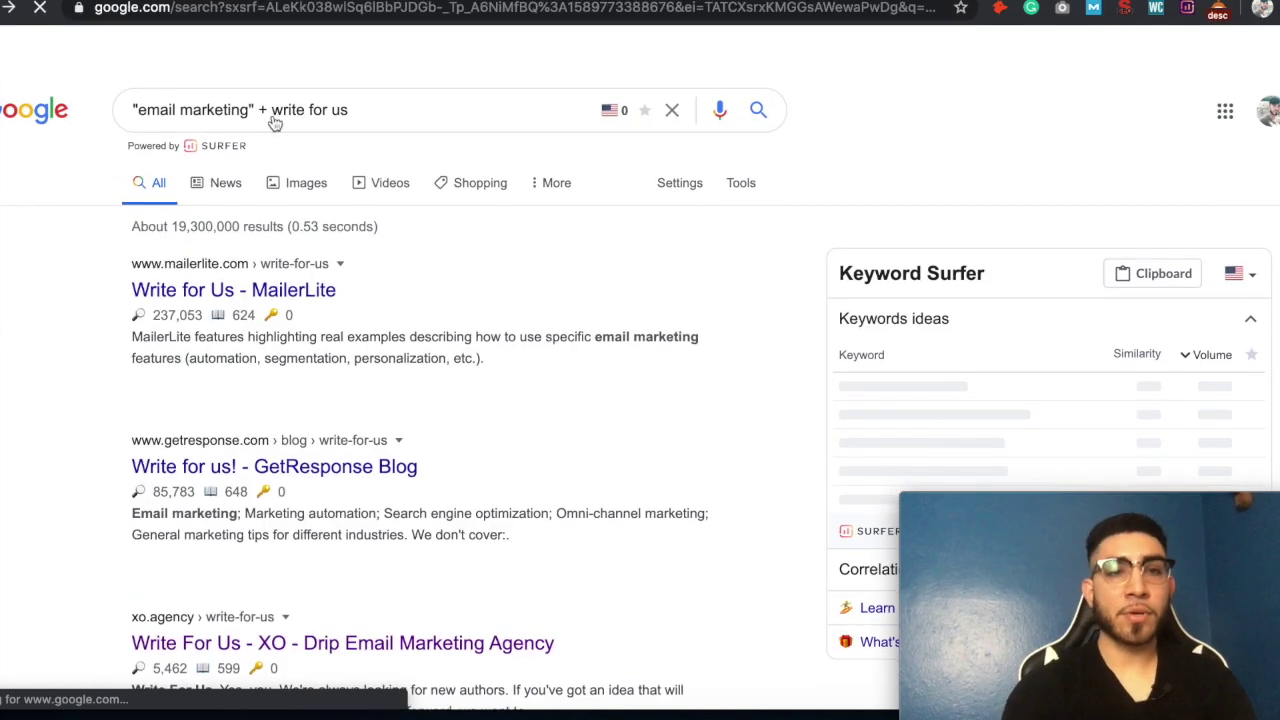
left_click_drag(249, 109, 140, 110)
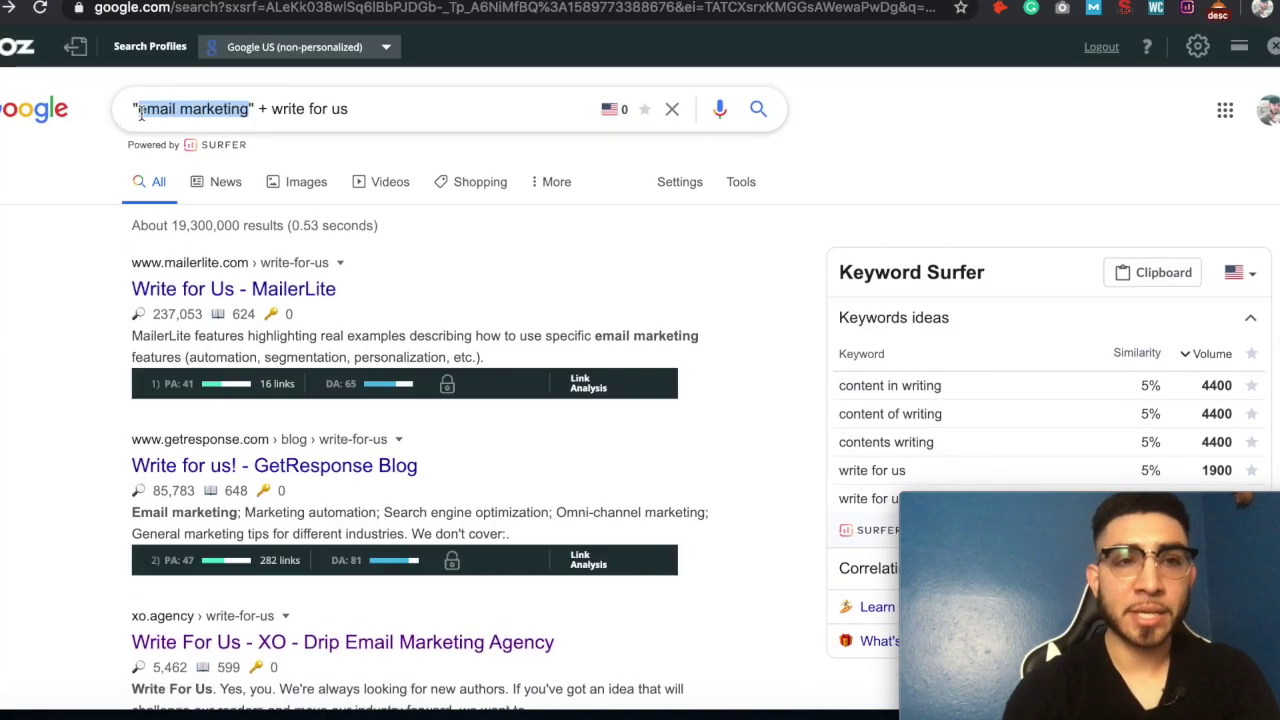
type("web ")
type("design")
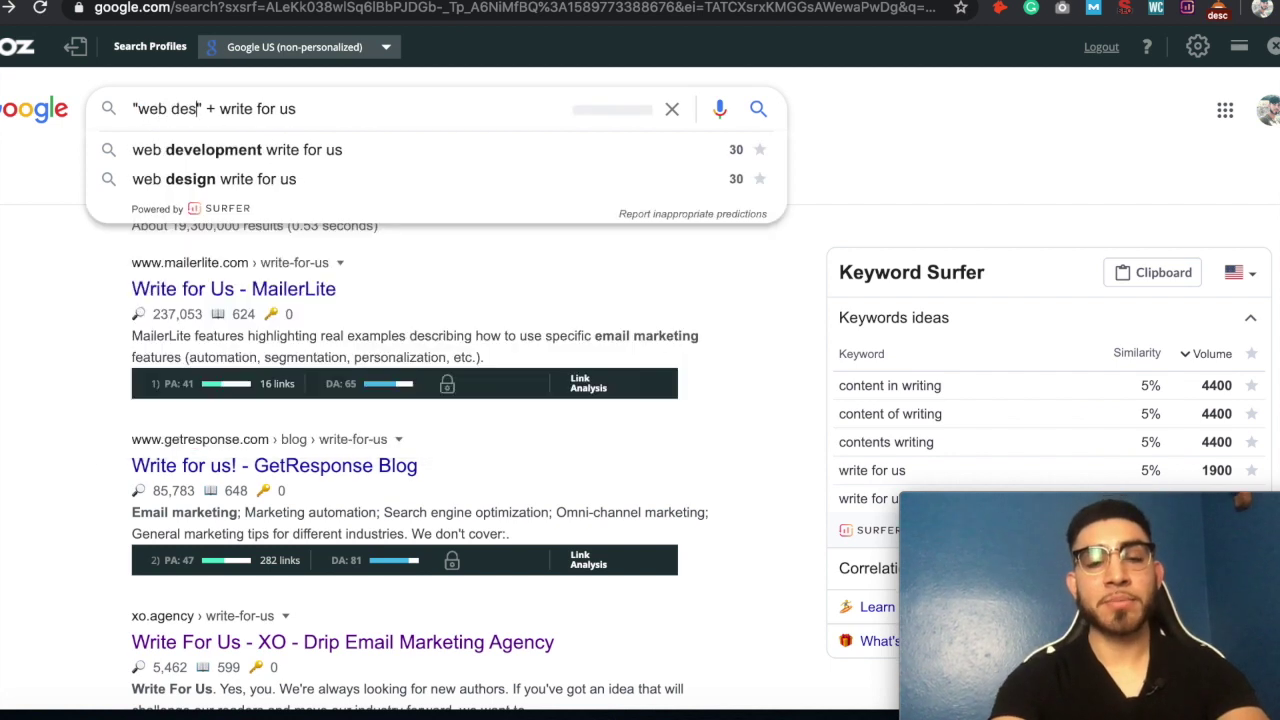
key("Return")
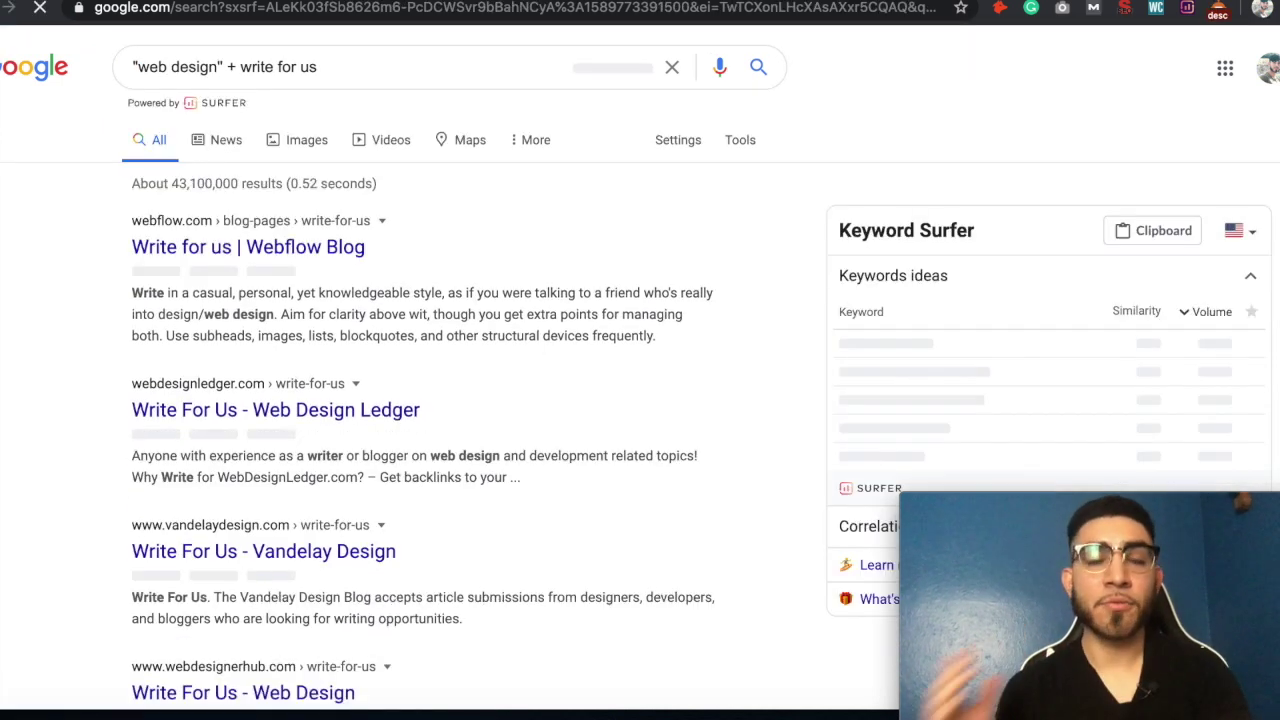
Compare the metrics of the web design results, highlight WebDesignerHub's DA, and open its Write For Us page
scroll(110, 500, "down", 1)
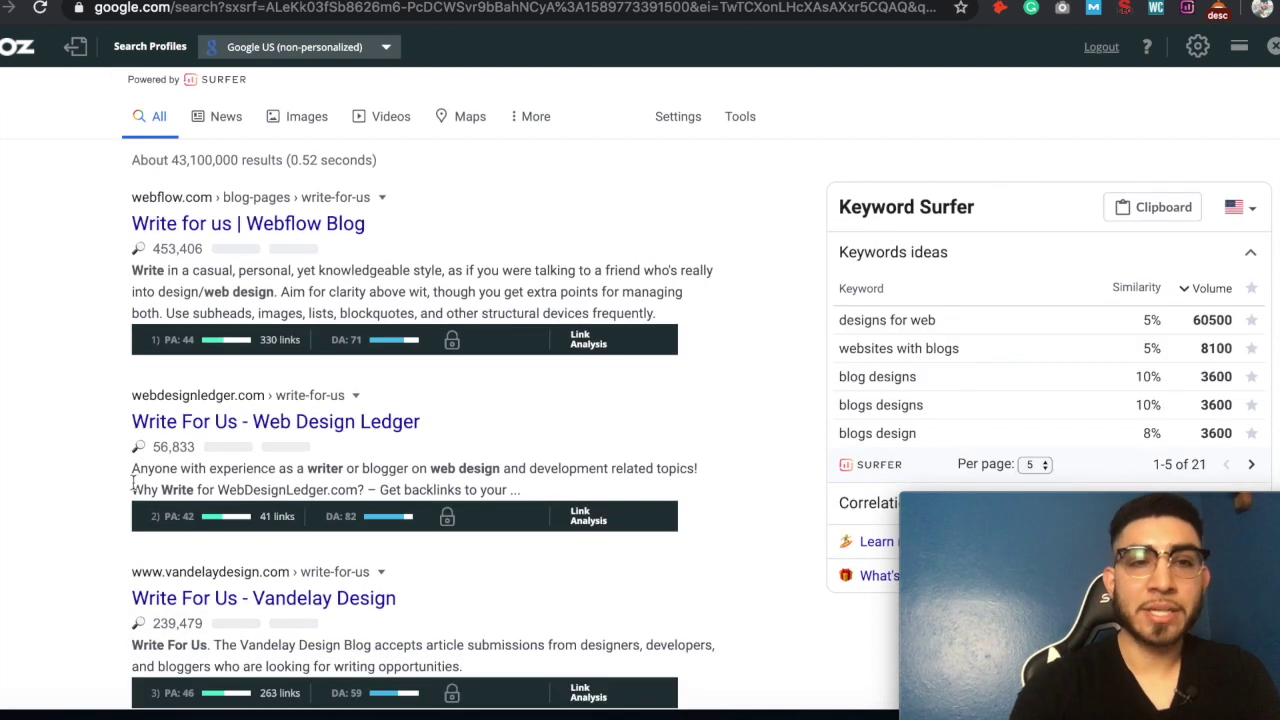
scroll(61, 495, "down", 3)
scroll(61, 495, "down", 5)
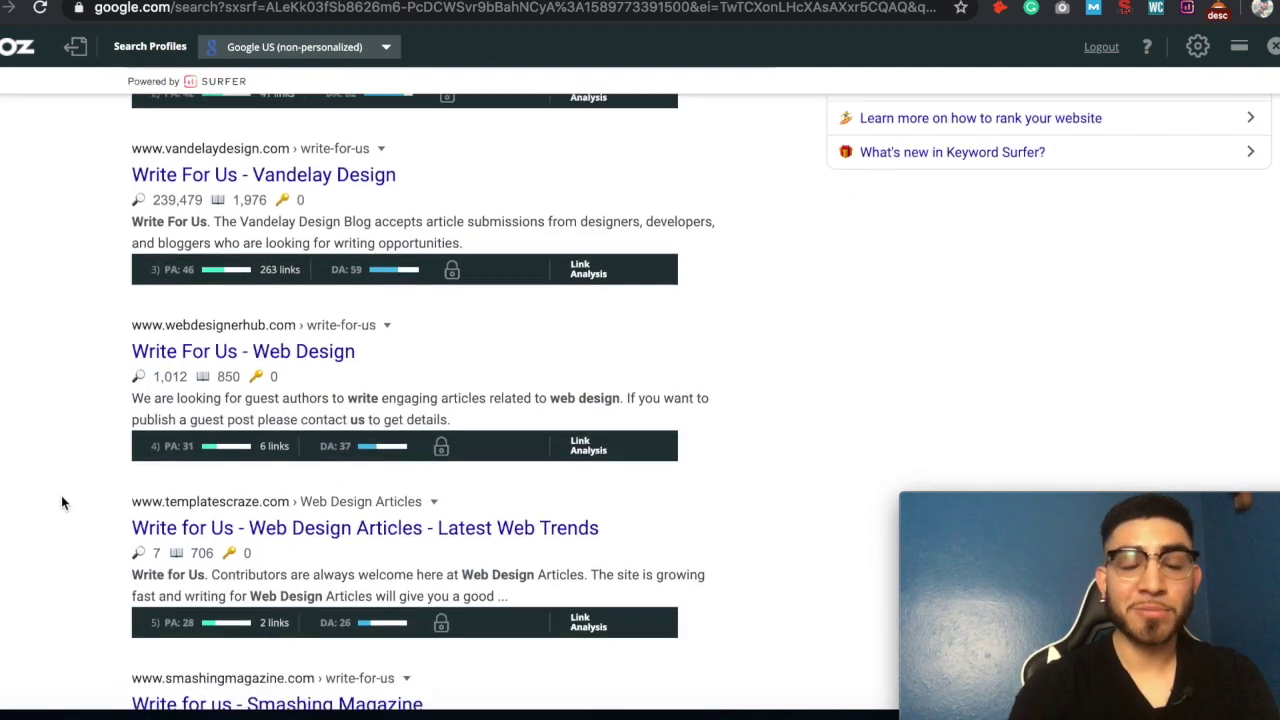
scroll(61, 495, "up", 1)
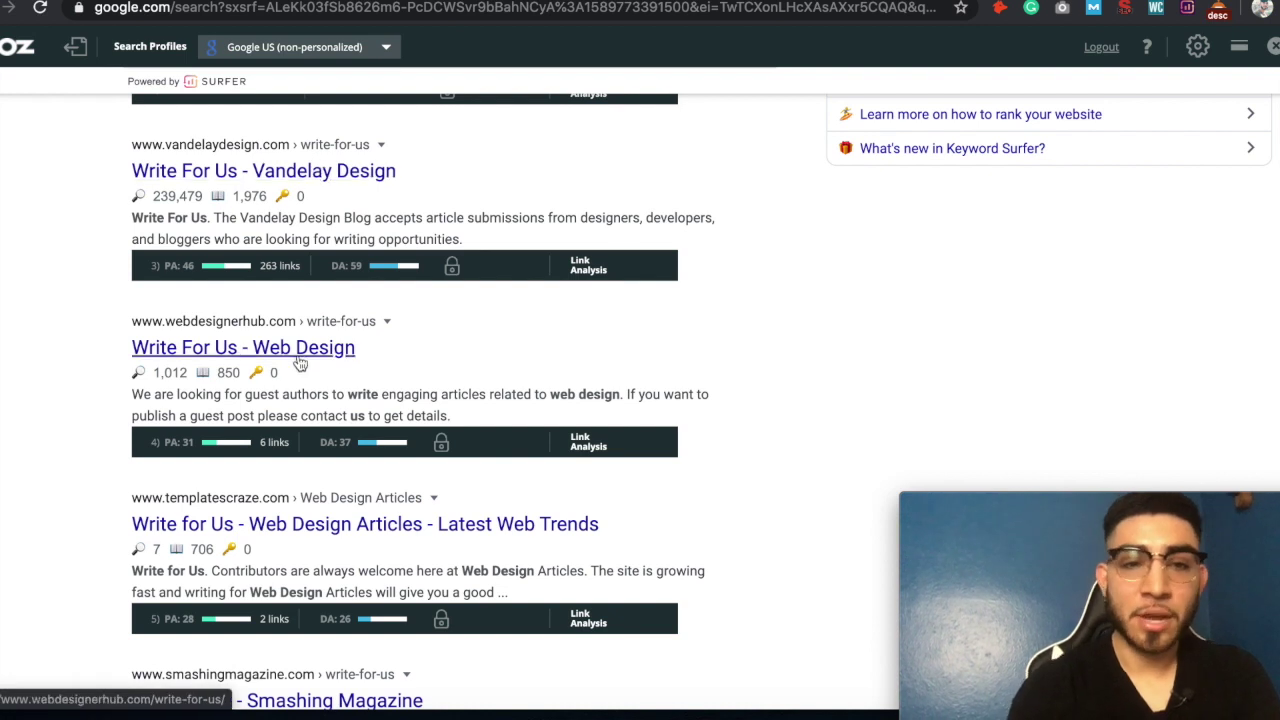
scroll(371, 580, "down", 3)
scroll(371, 580, "up", 2)
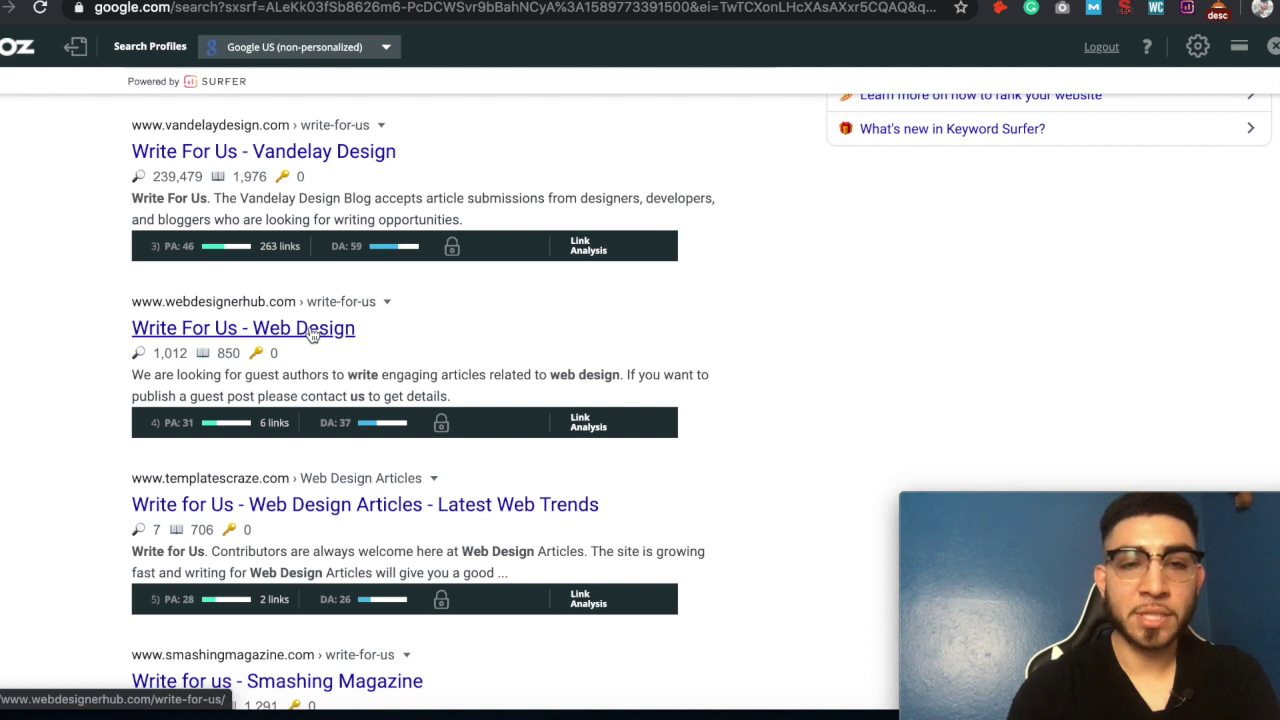
left_click(339, 424)
left_click_drag(339, 424, 351, 430)
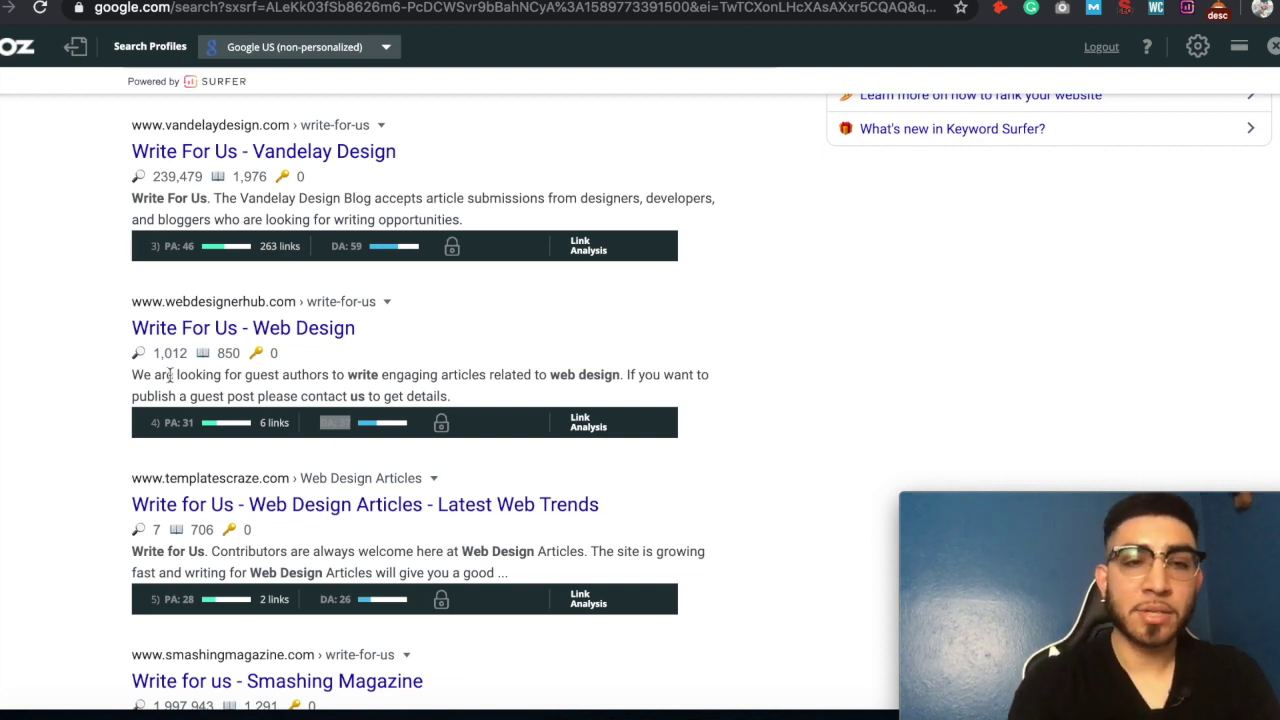
left_click(228, 341)
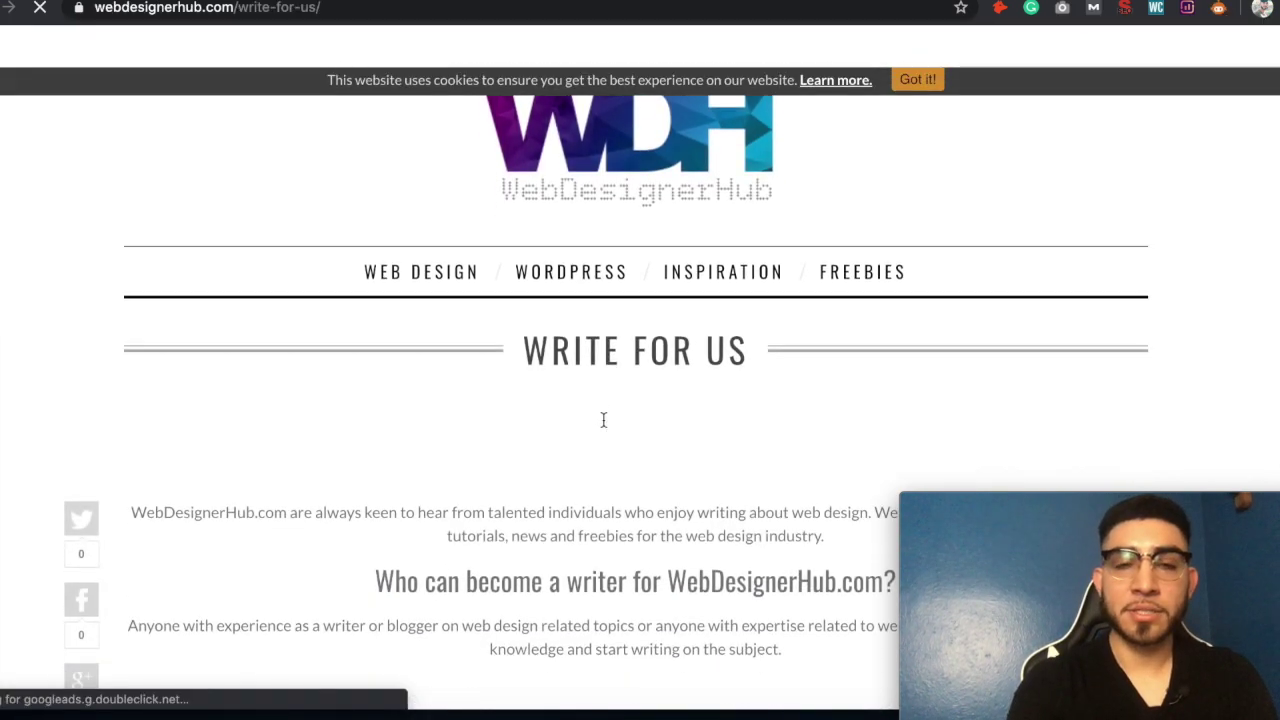
Read WebDesignerHub's Write For Us page, highlighting the article guidelines and continuing to the How Do I Start? section
scroll(603, 420, "down", 6)
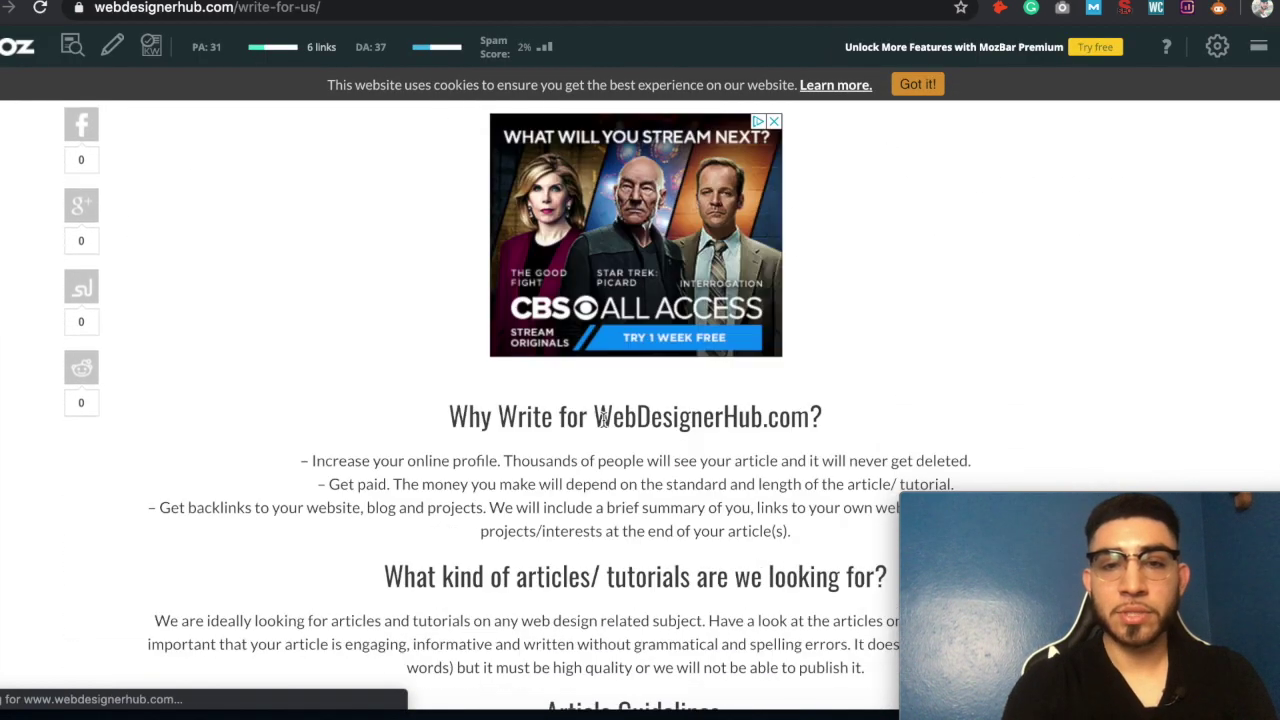
scroll(603, 419, "down", 5)
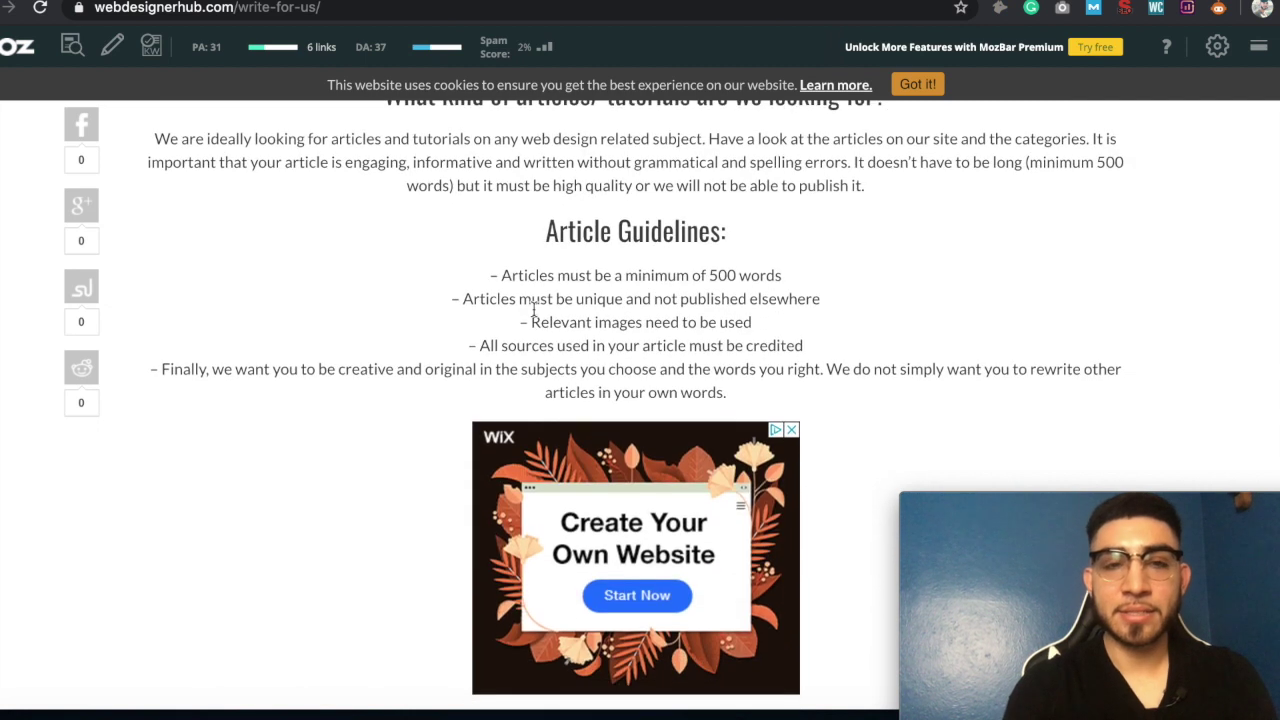
left_click_drag(502, 274, 728, 368)
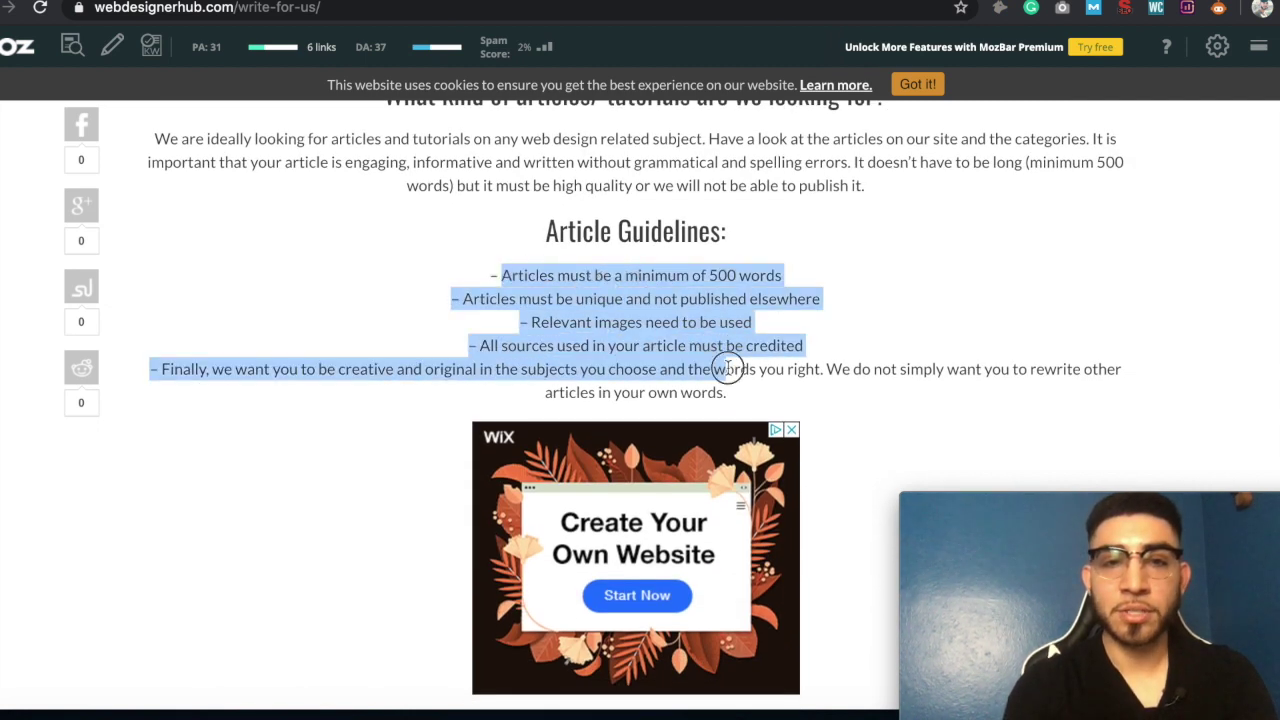
left_click(728, 368)
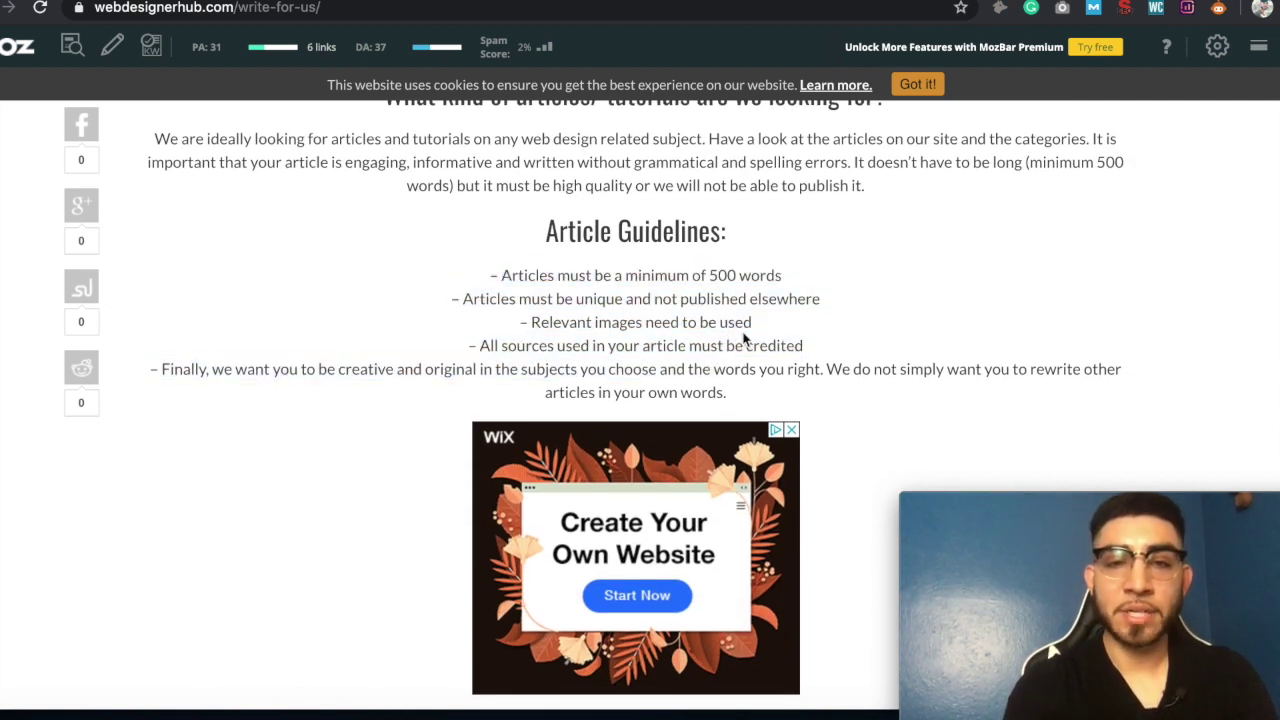
scroll(743, 338, "down", 5)
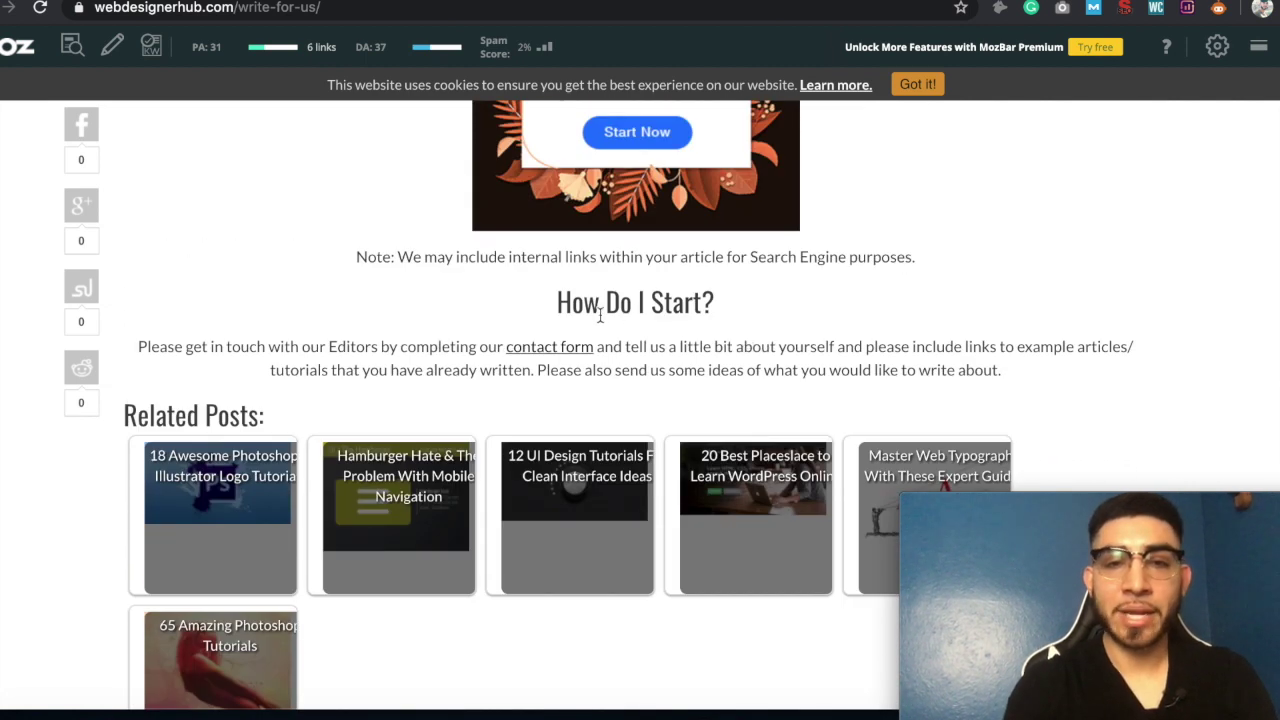
Open WebDesignerHub's contact form, dismiss the newsletter popup, and look through the form's fields
left_click(553, 358)
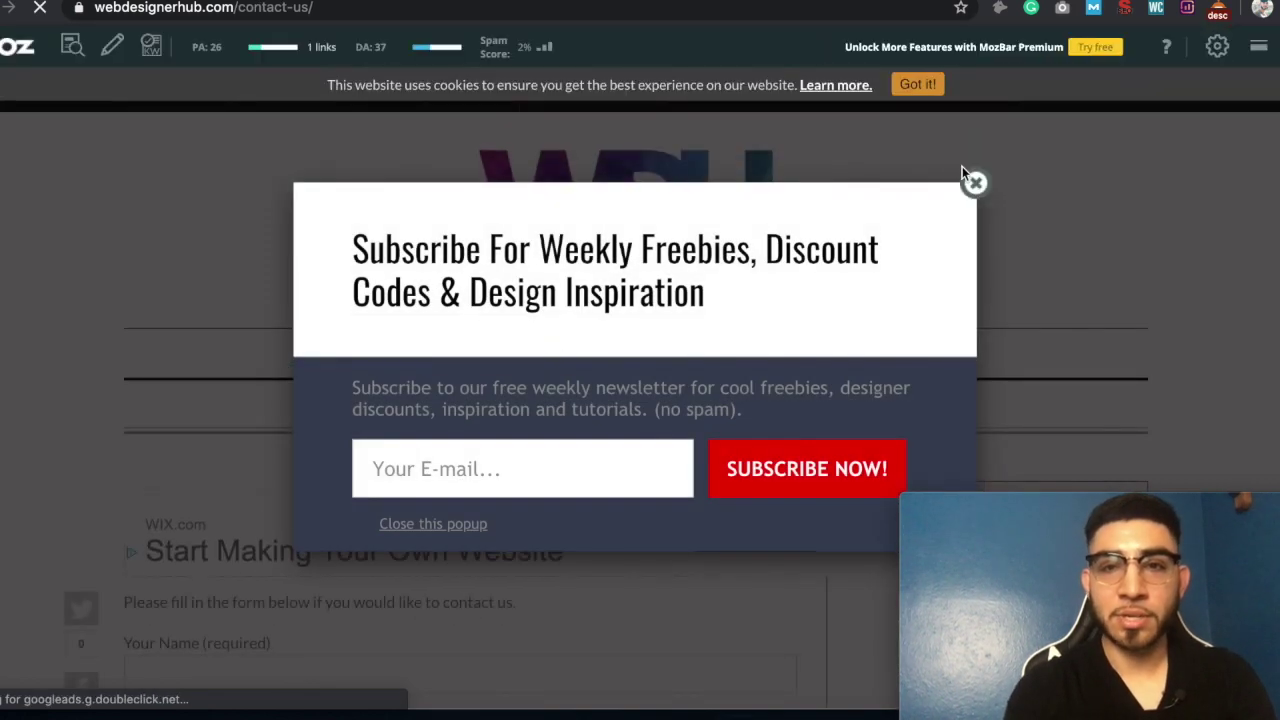
left_click(972, 180)
scroll(714, 423, "down", 4)
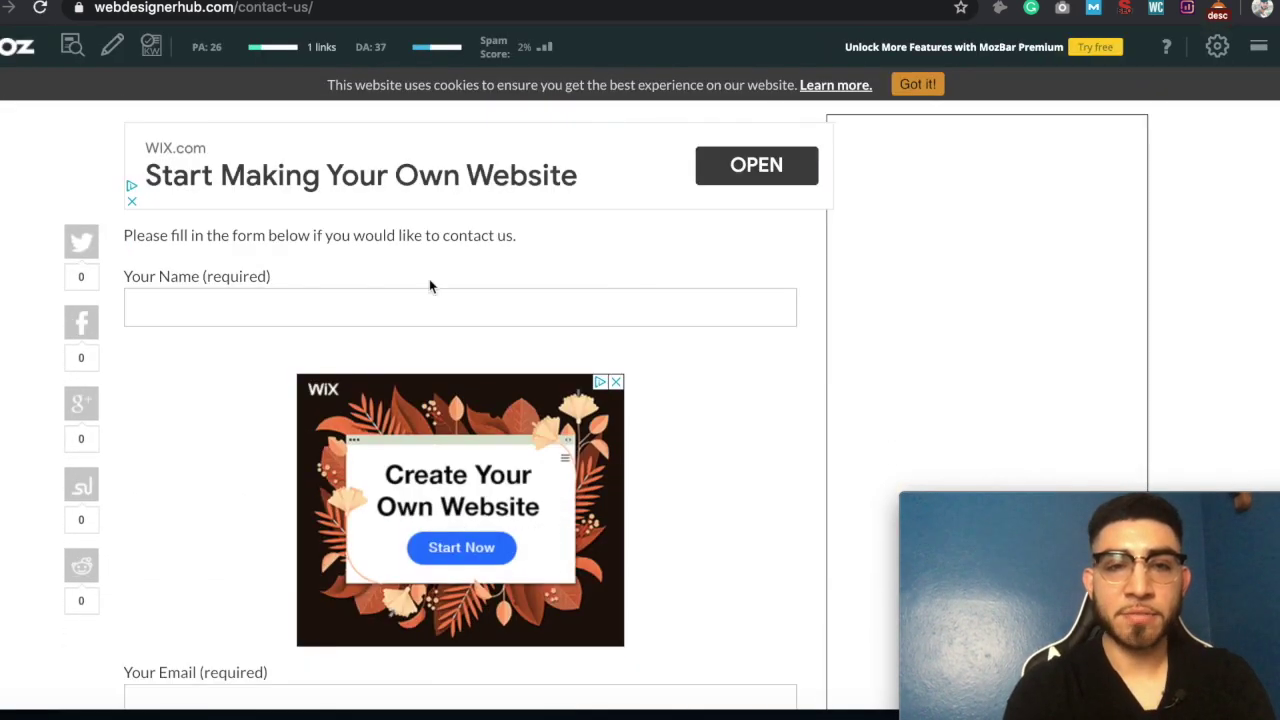
scroll(343, 463, "down", 7)
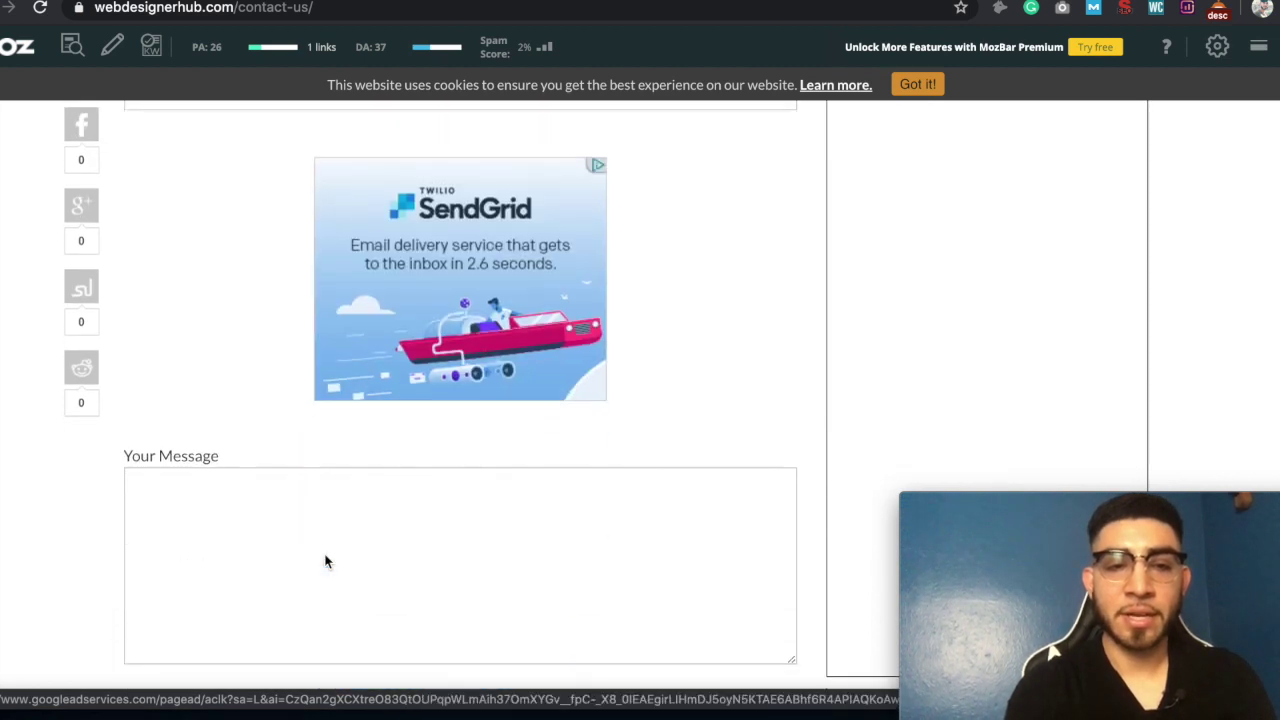
Copy WebDesignerHub's write-for-us URL into the Guidlines page cell below XO's in the spreadsheet and widen that column to fit
key("super+bracketleft")
left_click(401, 9)
right_click(401, 9)
key("super+c")
left_click(439, 156)
key("ctrl+Tab")
left_click(522, 220)
right_click(533, 217)
left_click(587, 172)
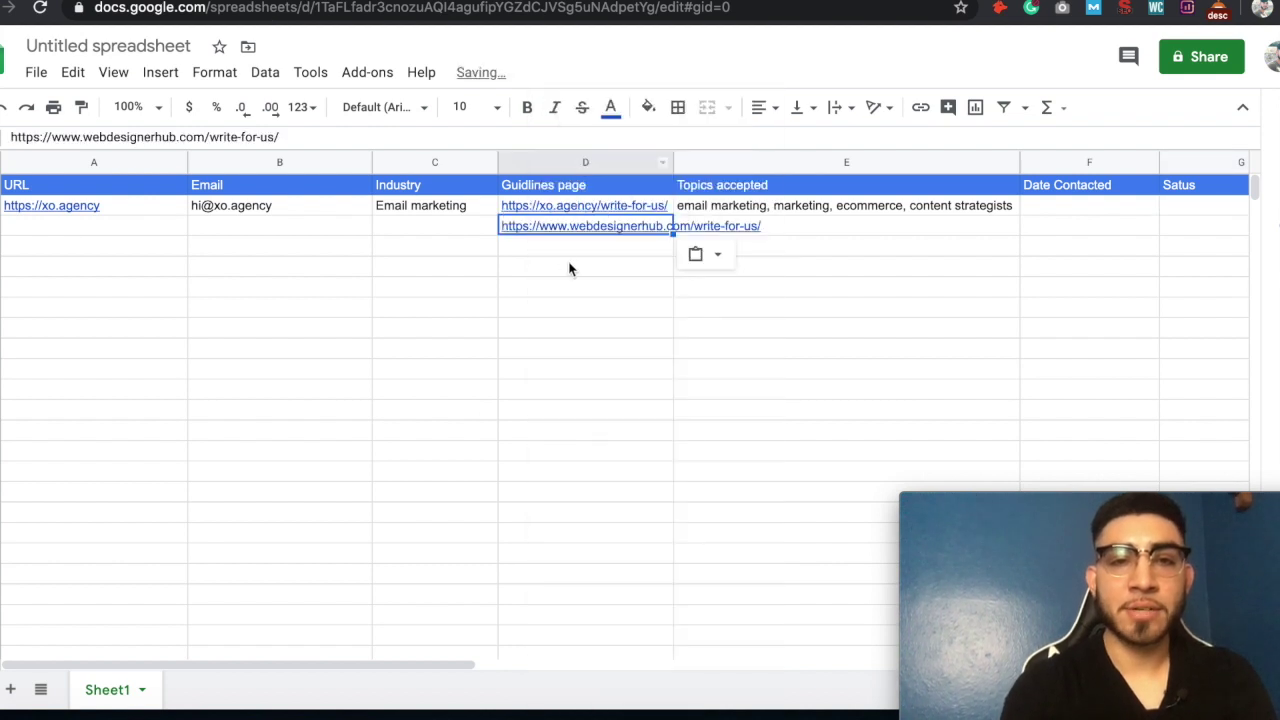
left_click_drag(672, 160, 769, 163)
left_click(836, 266)
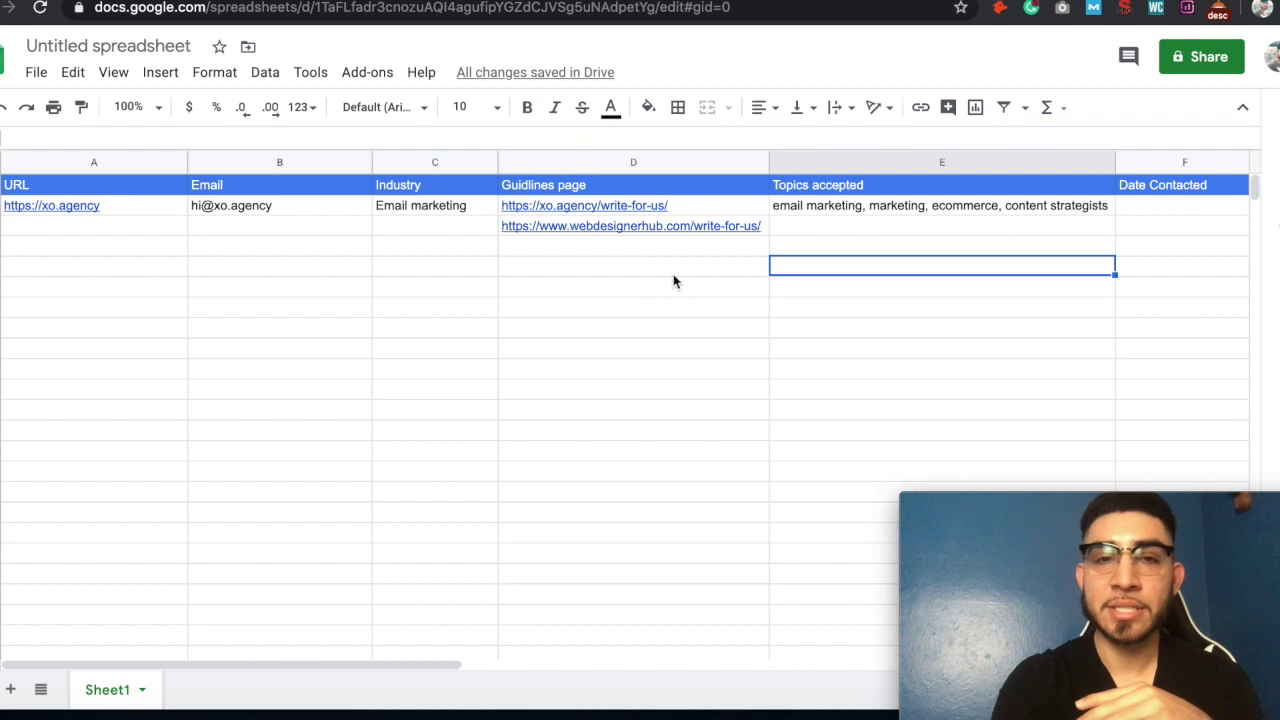
Review the Topics accepted, Date Contacted and Satus cells in WebDesignerHub's row
scroll(673, 274, "right", 4)
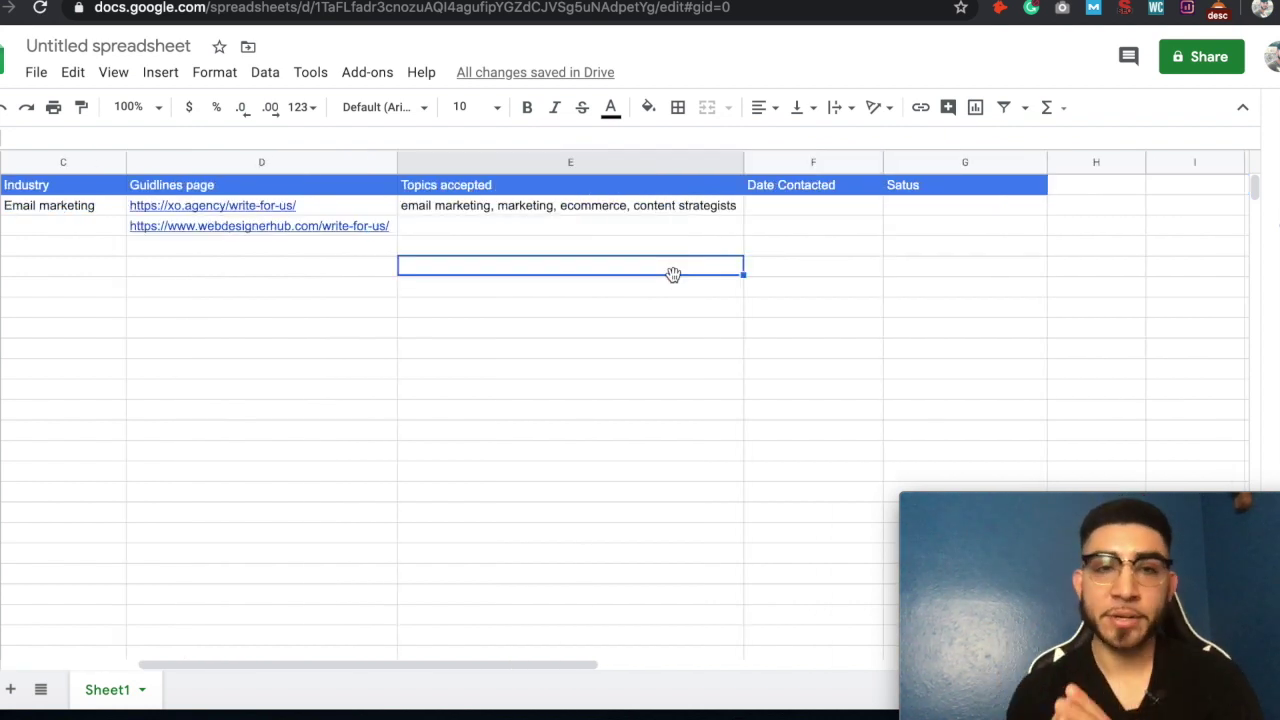
left_click(615, 229)
left_click(814, 225)
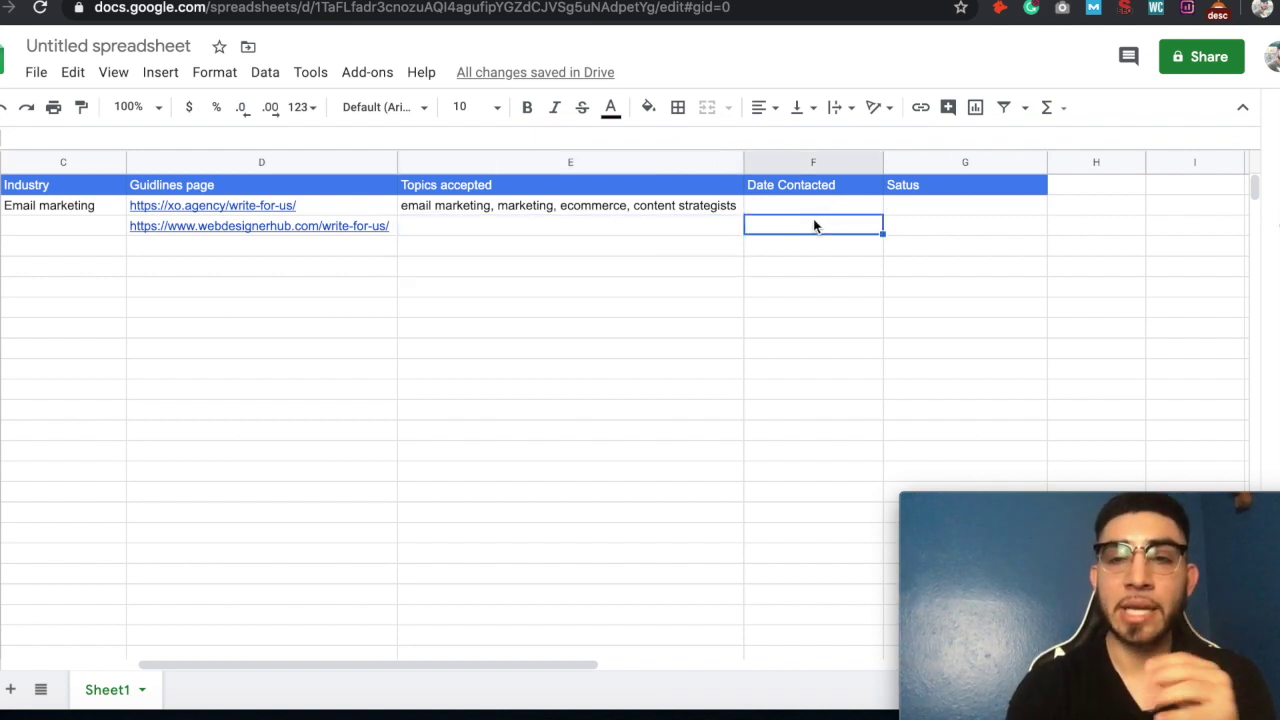
left_click(911, 233)
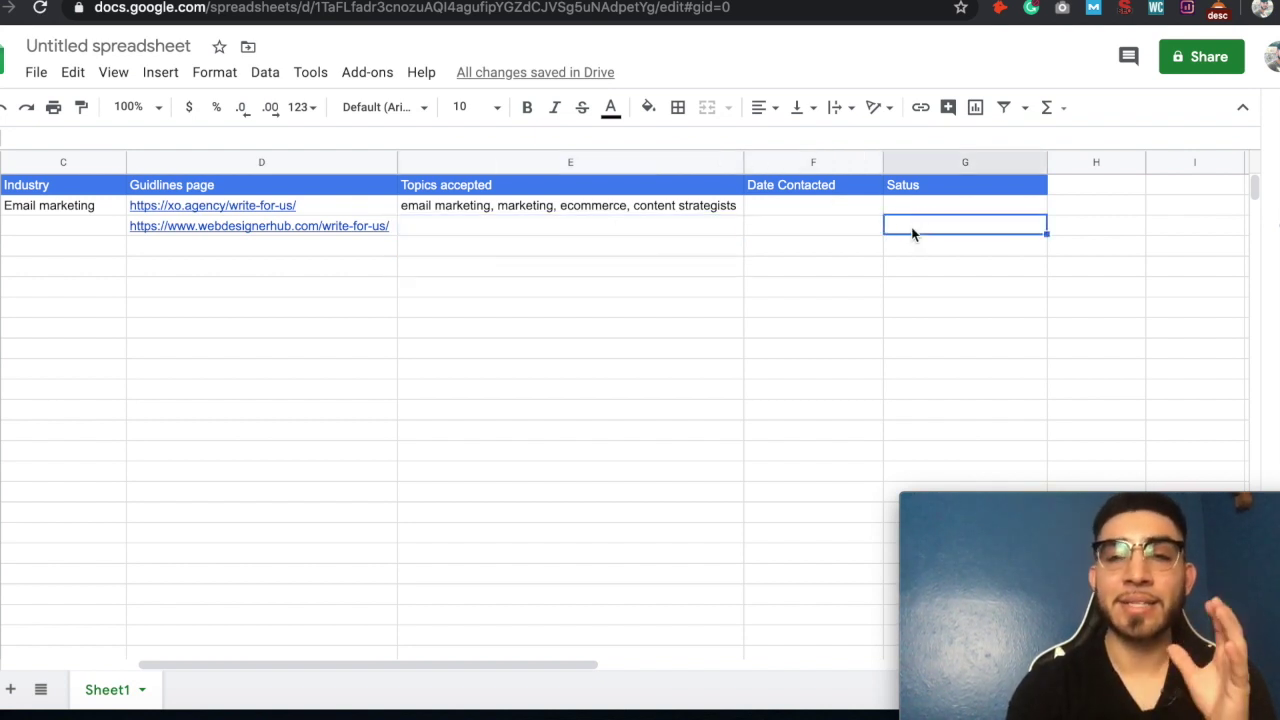
left_click(835, 233)
left_click(697, 233)
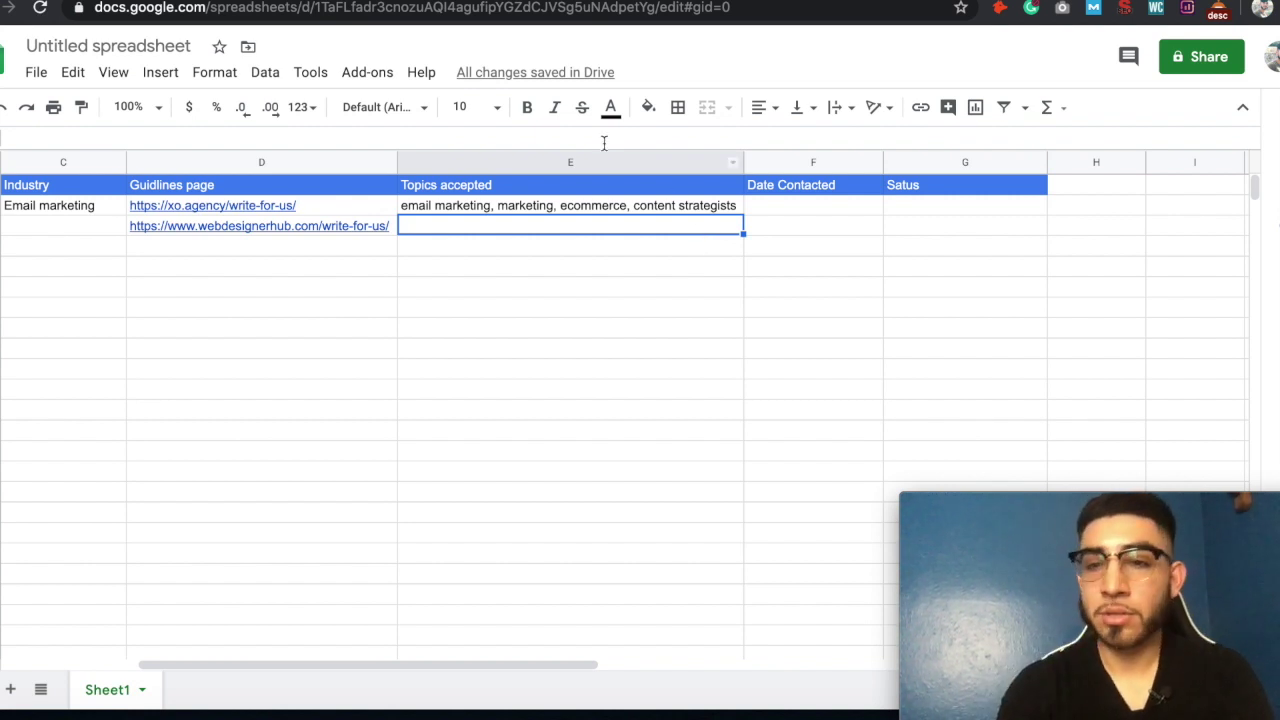
Switch to the Gmail guest post inquiry draft and review its subject line, highlighting "Guest Post Inquiry For", and its greeting
key("ctrl+Tab")
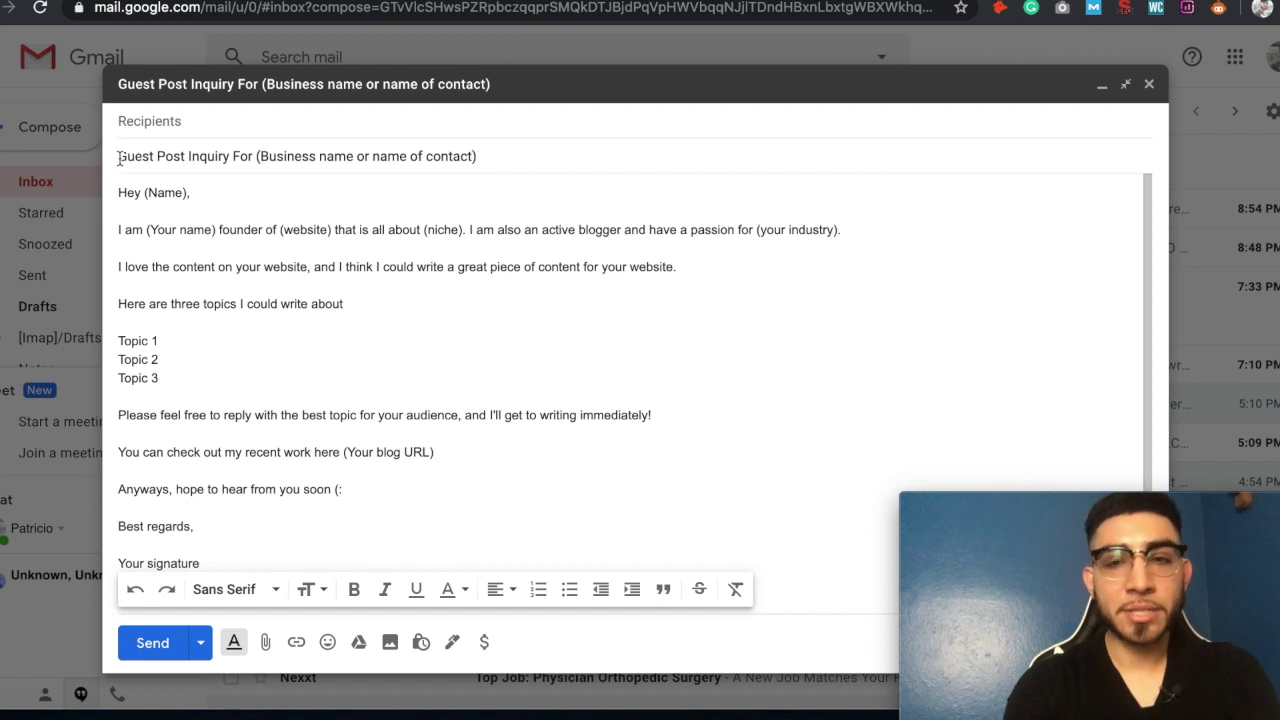
left_click_drag(118, 157, 252, 156)
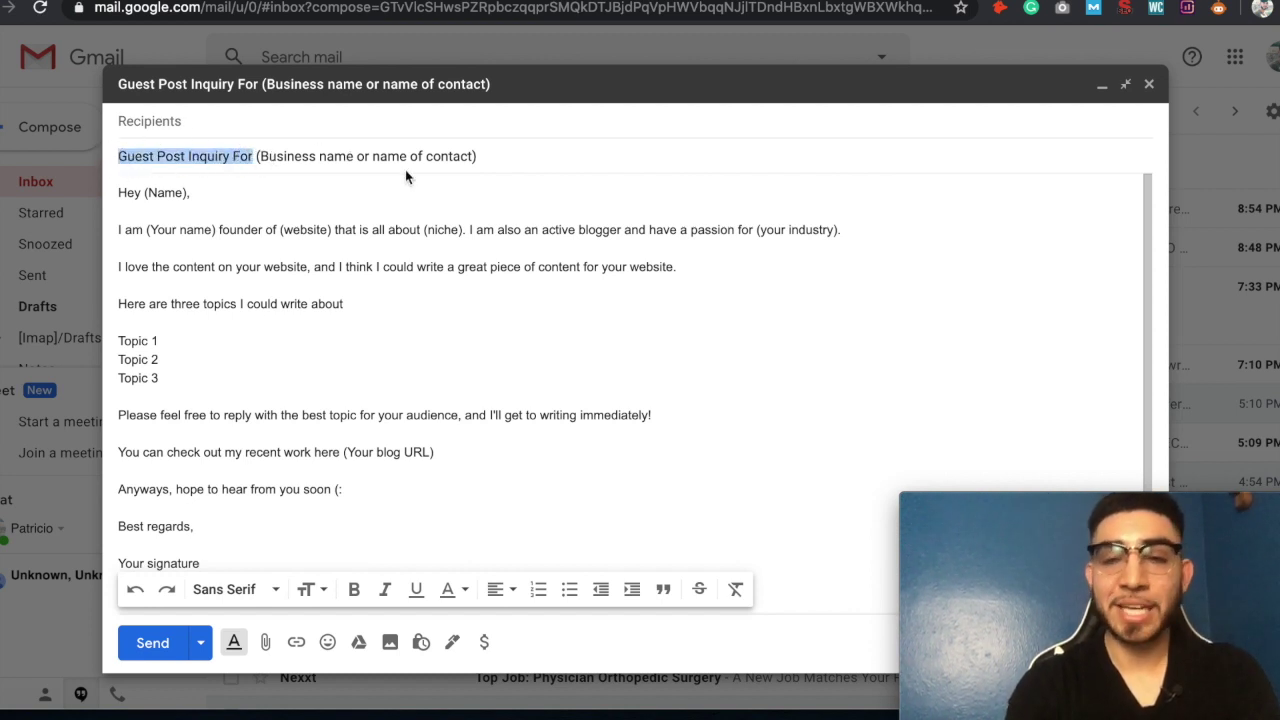
left_click(494, 157)
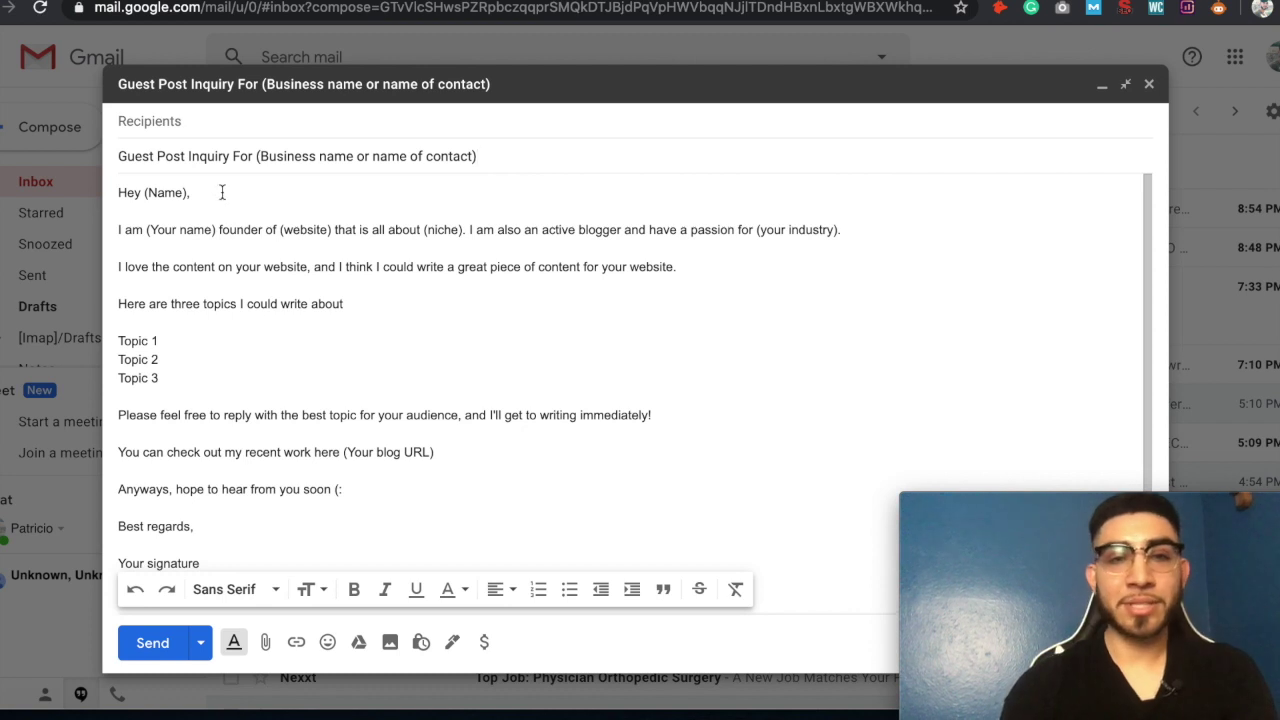
left_click(120, 192)
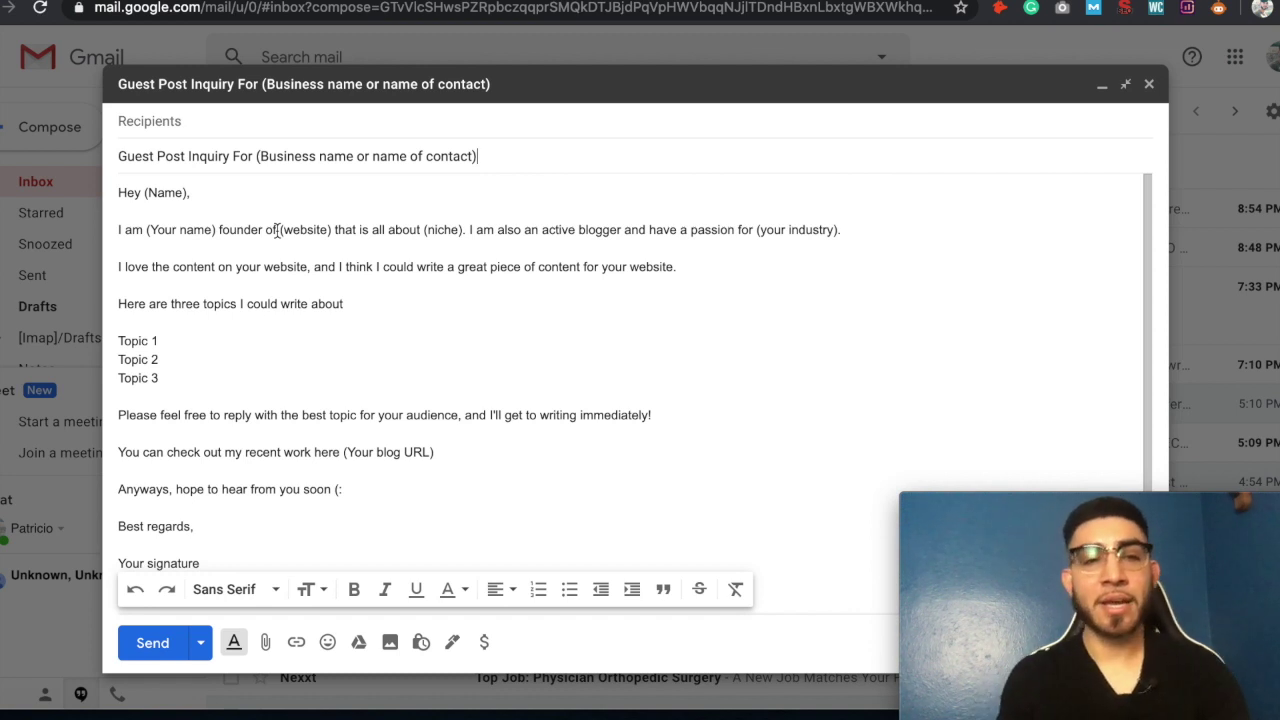
Review the rest of the email template, highlighting the three topic lines and reading through to the signature
scroll(321, 424, "down", 2)
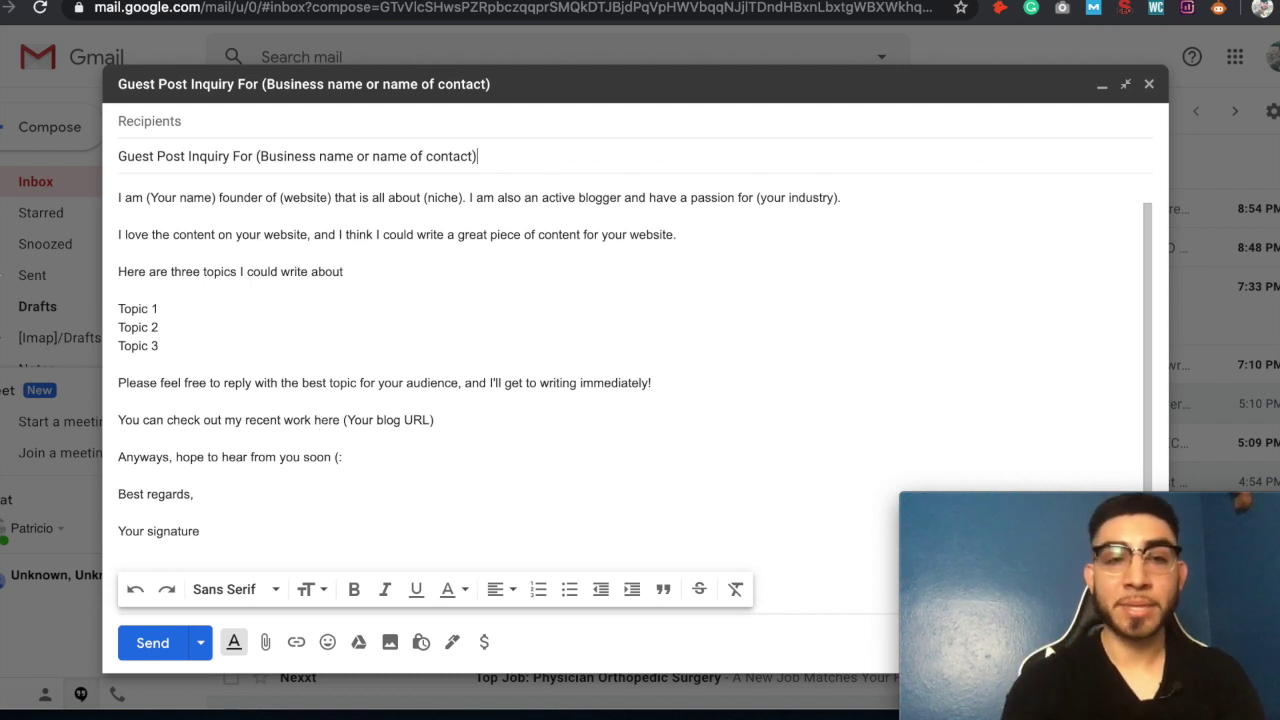
left_click_drag(170, 350, 118, 306)
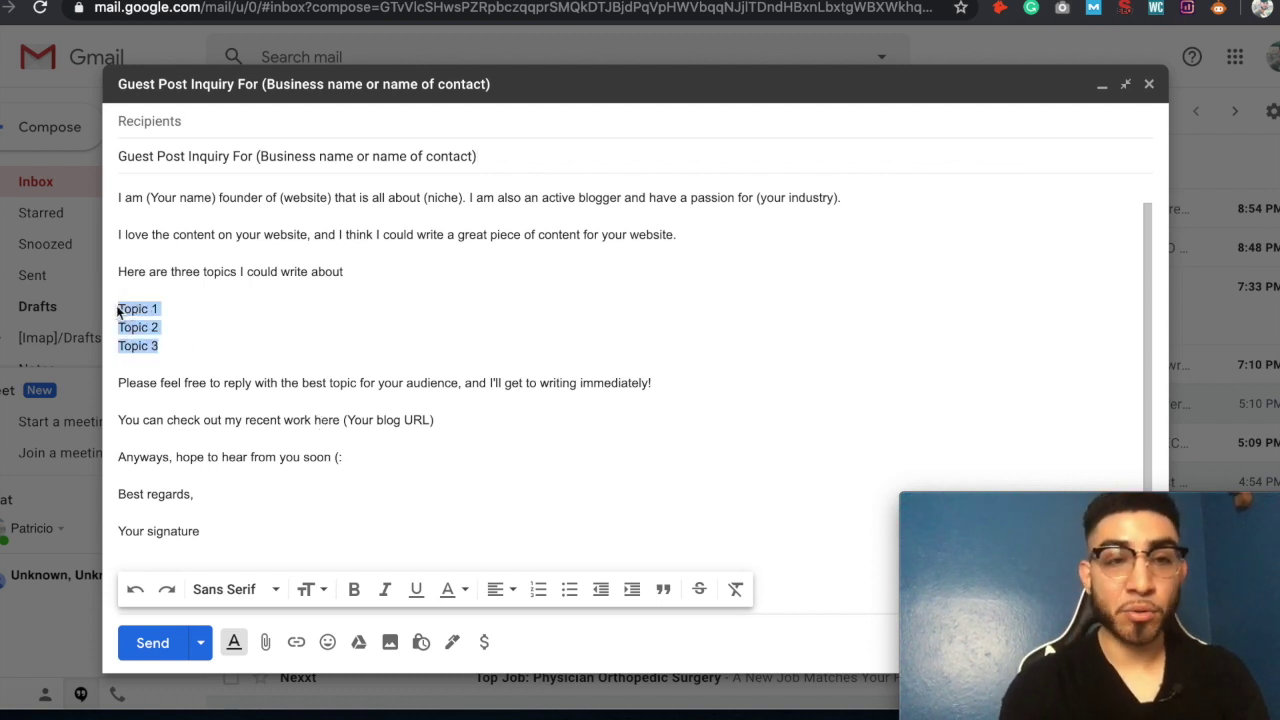
left_click(190, 358)
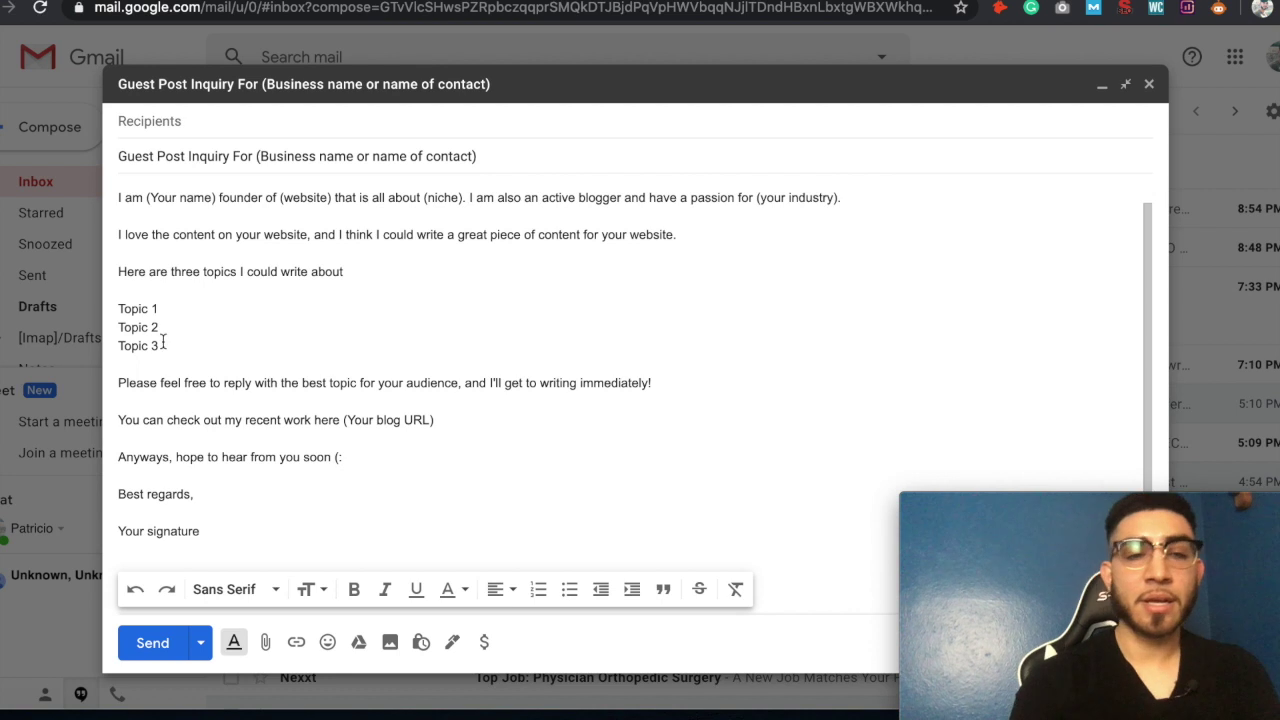
left_click(164, 306)
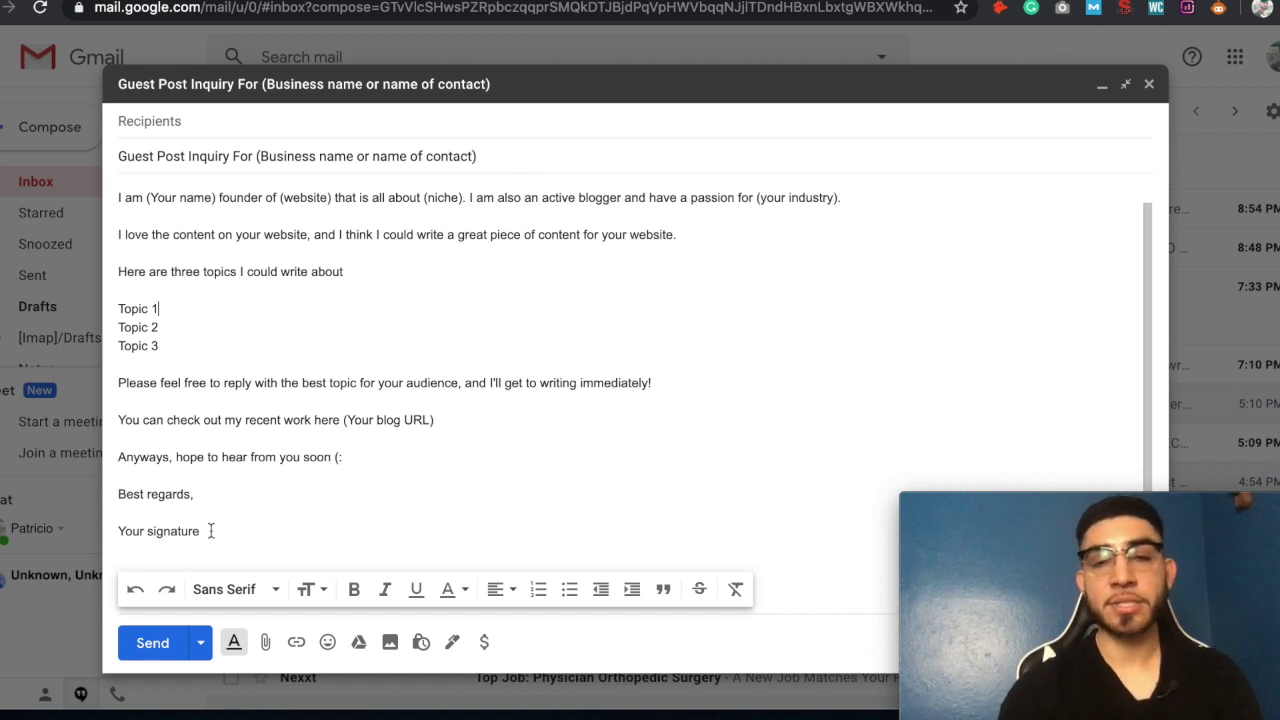
scroll(211, 531, "down", 1)
scroll(211, 531, "up", 2)
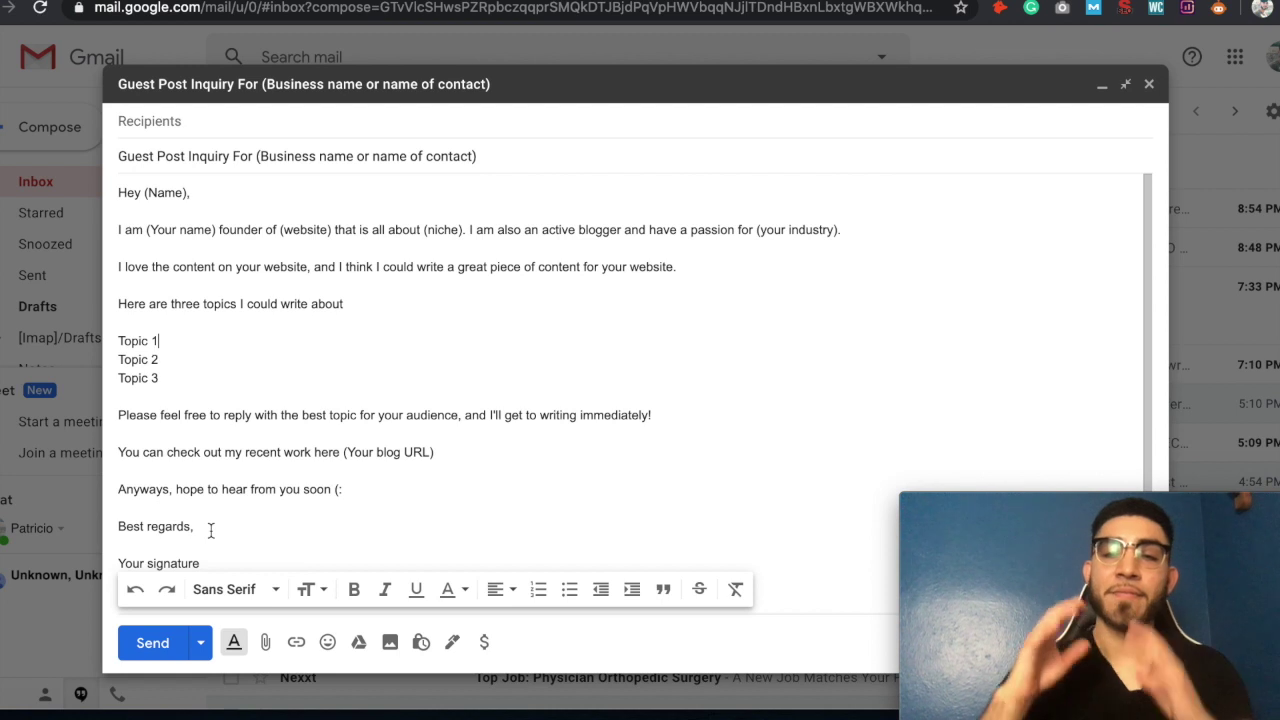